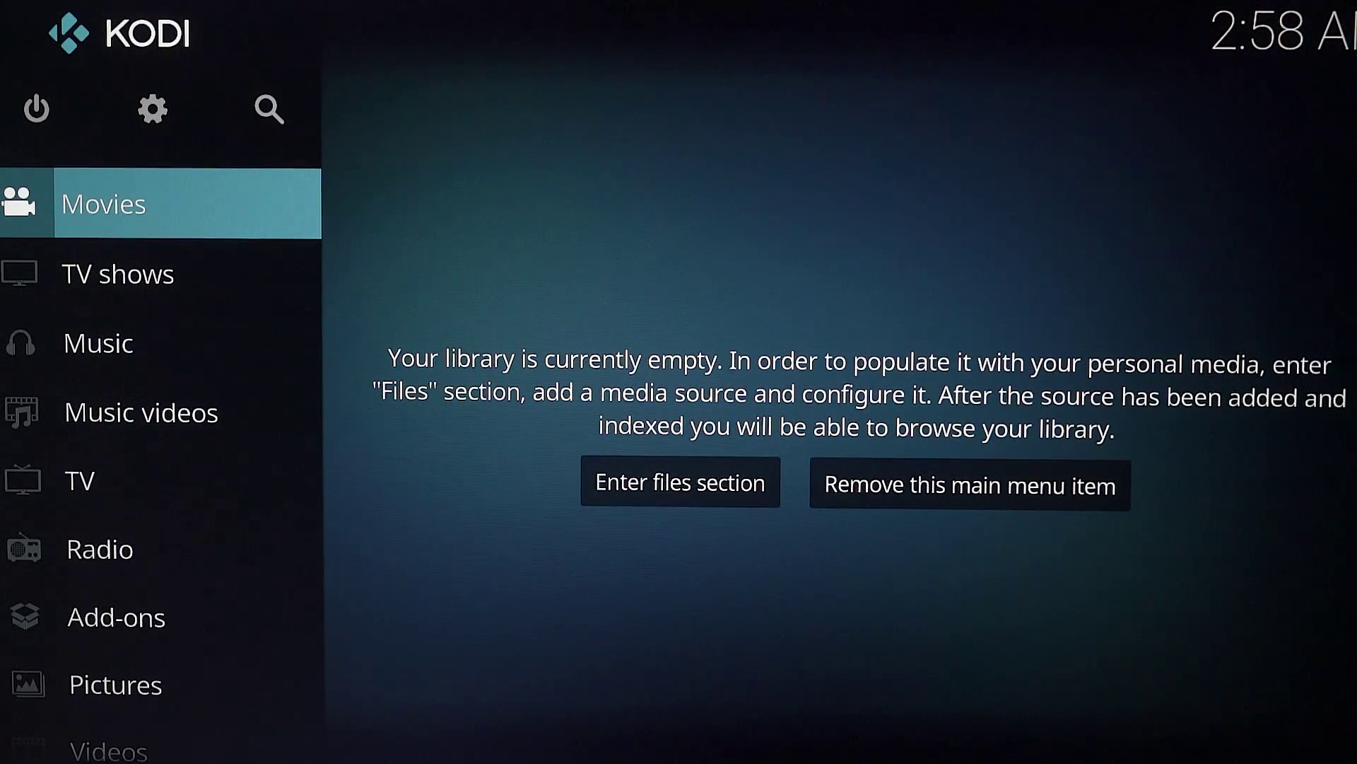
- Open the System settings page from the home screen's settings
{"action": "key", "text": "Up"}
{"action": "key", "text": "Right"}
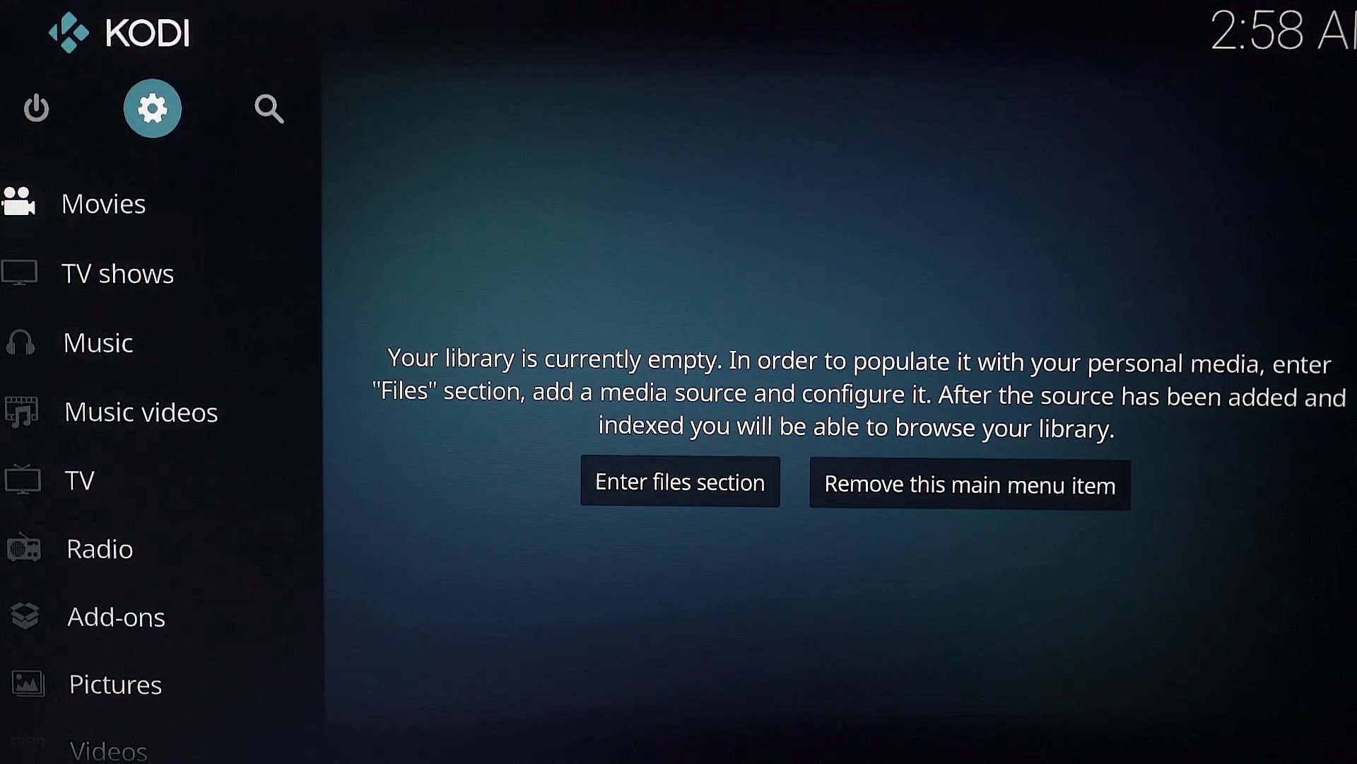
{"action": "key", "text": "Left"}
{"action": "key", "text": "Right"}
{"action": "key", "text": "Return"}
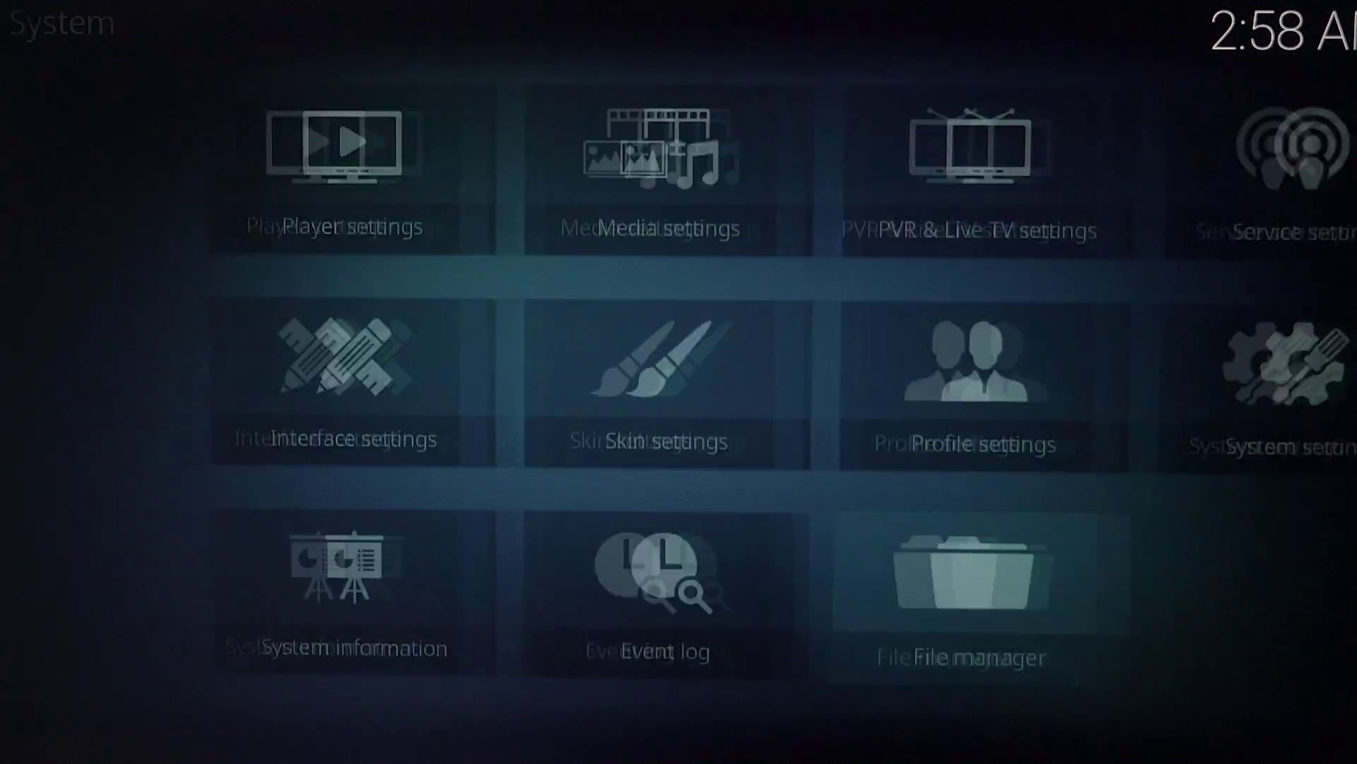
{"action": "key", "text": "Up"}
{"action": "key", "text": "Left"}
{"action": "key", "text": "Right"}
{"action": "key", "text": "Right"}
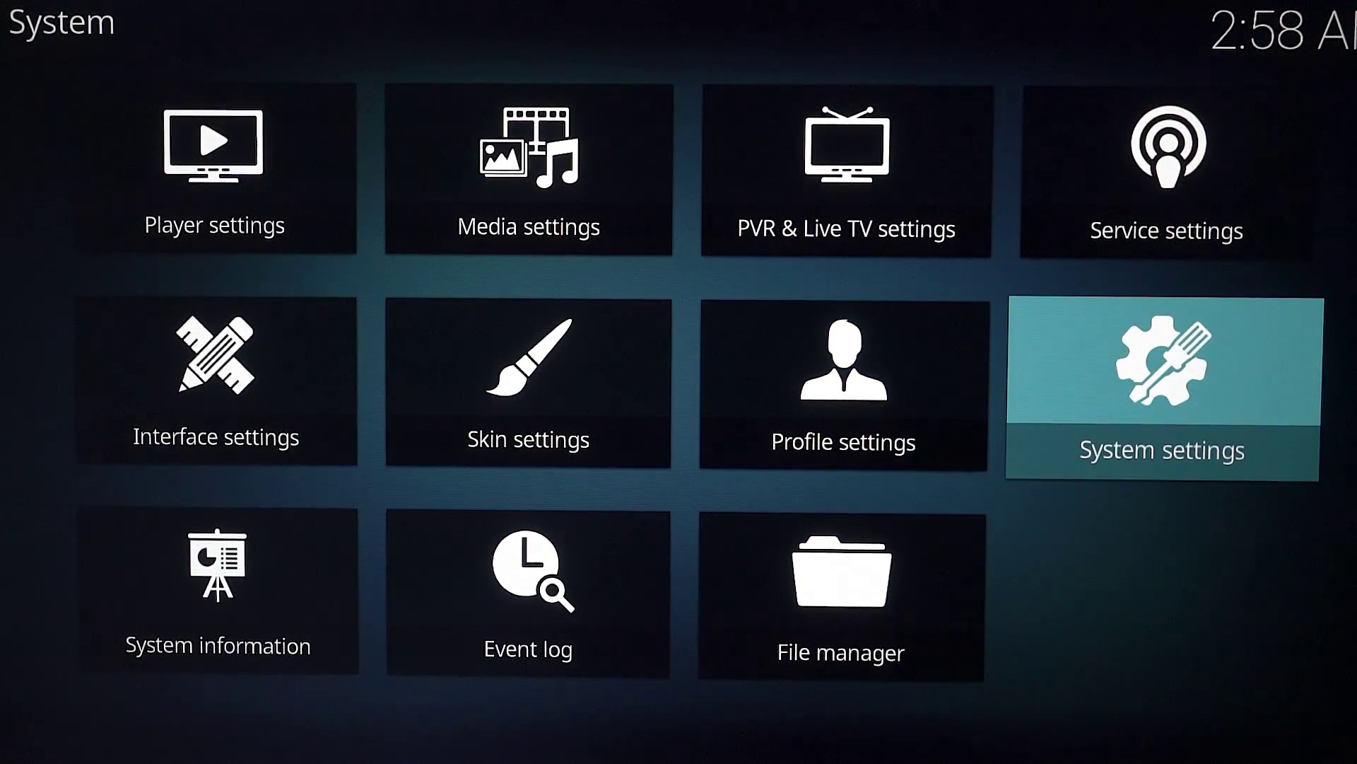
{"action": "key", "text": "Return"}
- Enable Unknown sources in the Add-ons category of the system settings and accept the warning
{"action": "key", "text": "Down"}
{"action": "key", "text": "Down"}
{"action": "key", "text": "Down"}
{"action": "key", "text": "Down"}
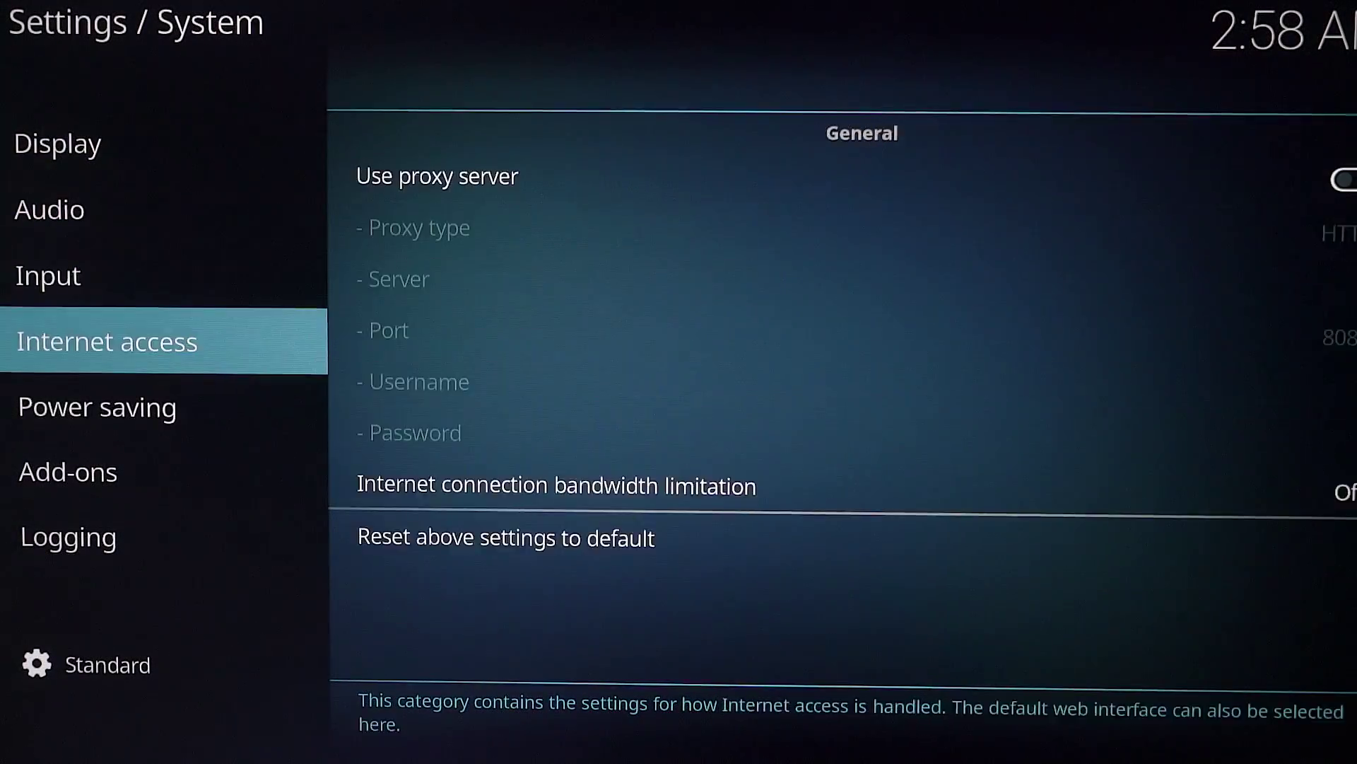
{"action": "key", "text": "Up"}
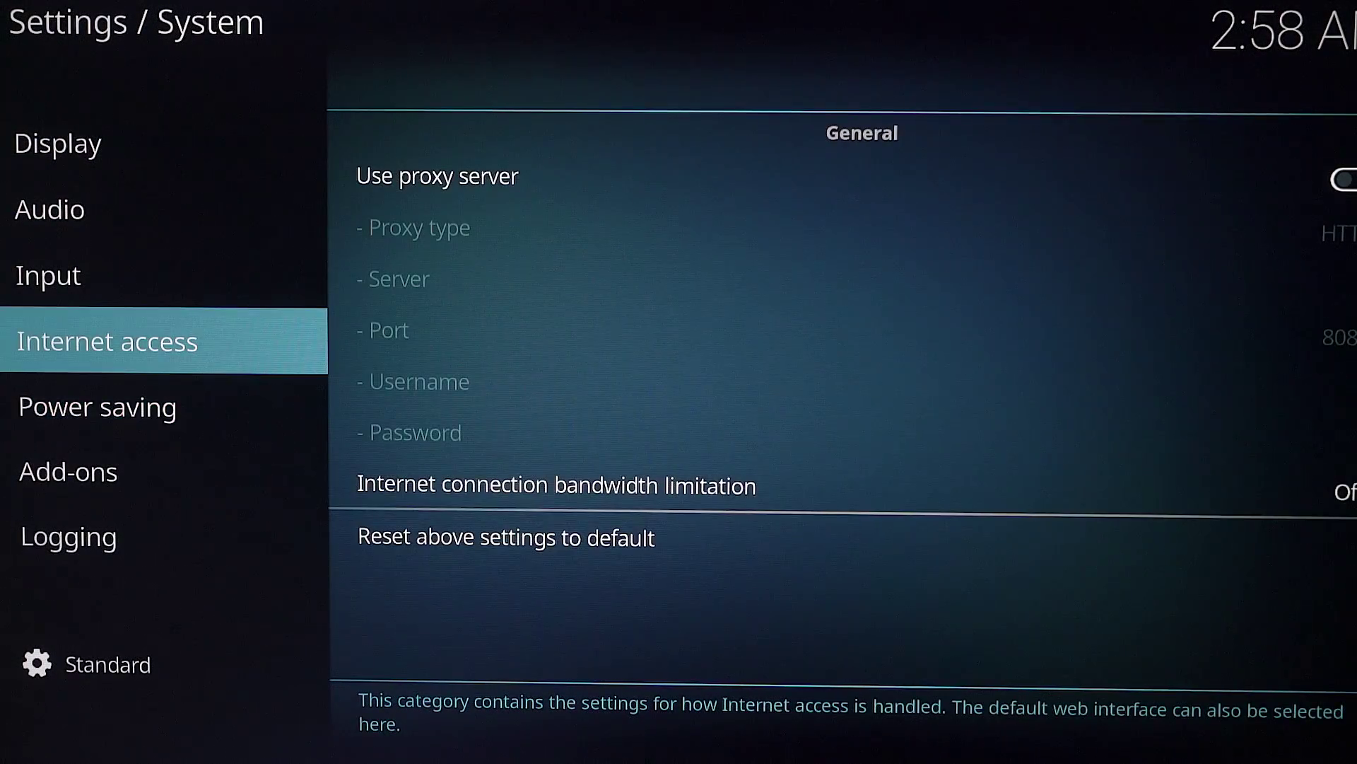
{"action": "key", "text": "Down"}
{"action": "key", "text": "Down"}
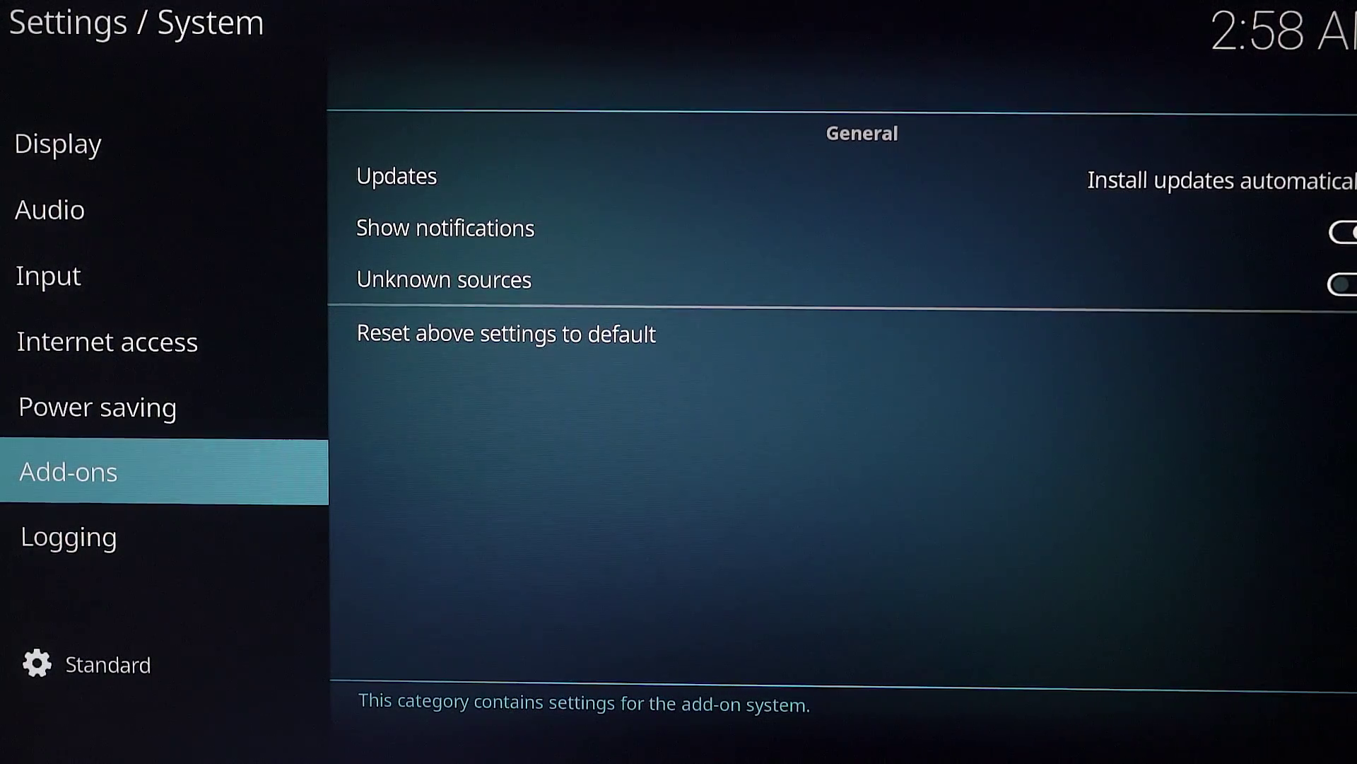
{"action": "key", "text": "Right"}
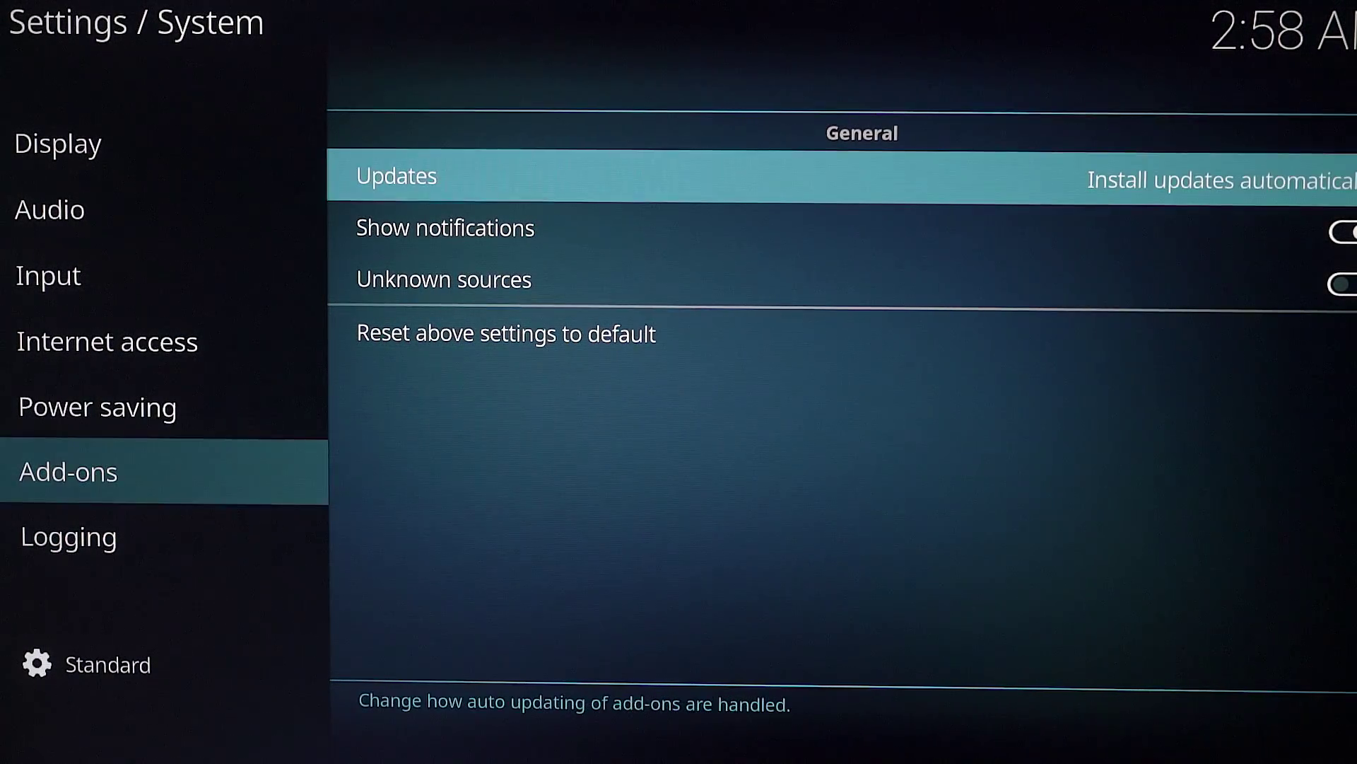
{"action": "key", "text": "Down"}
{"action": "key", "text": "Down"}
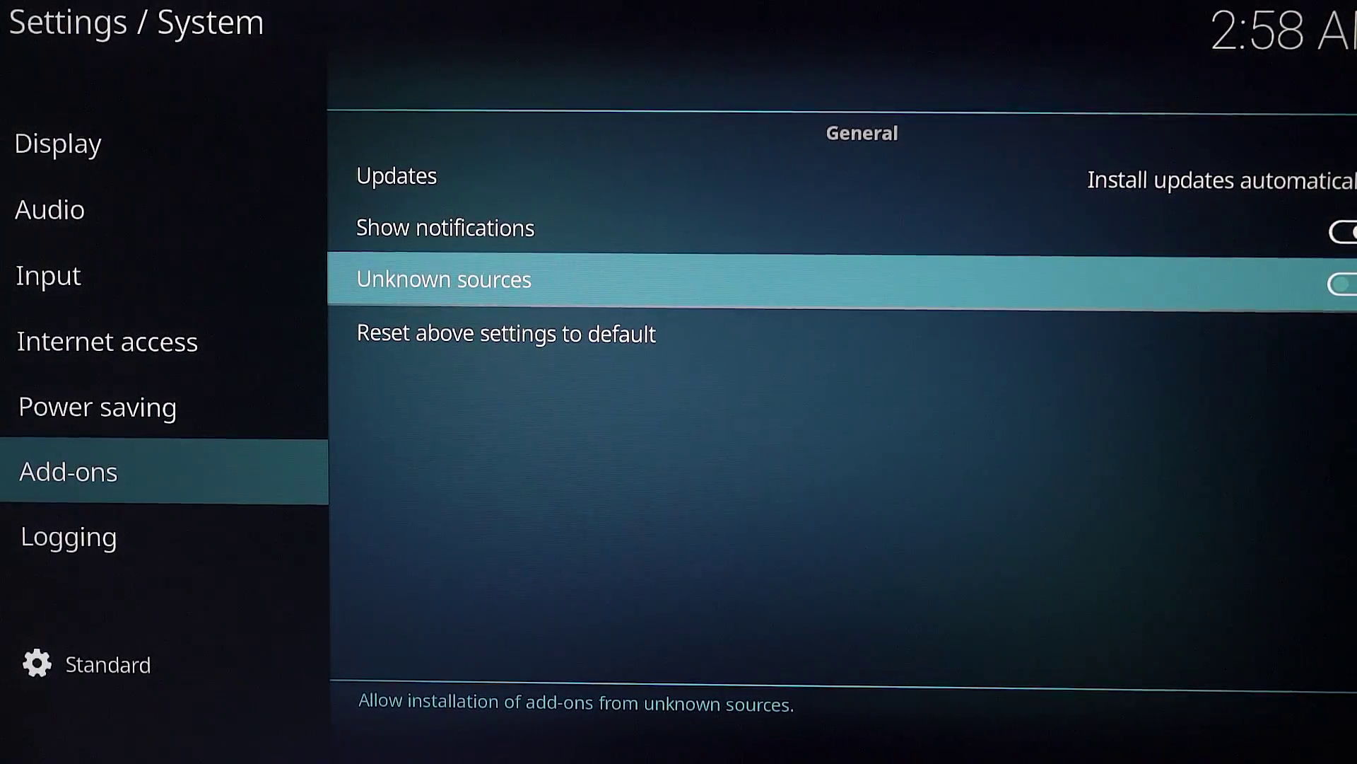
{"action": "key", "text": "Return"}
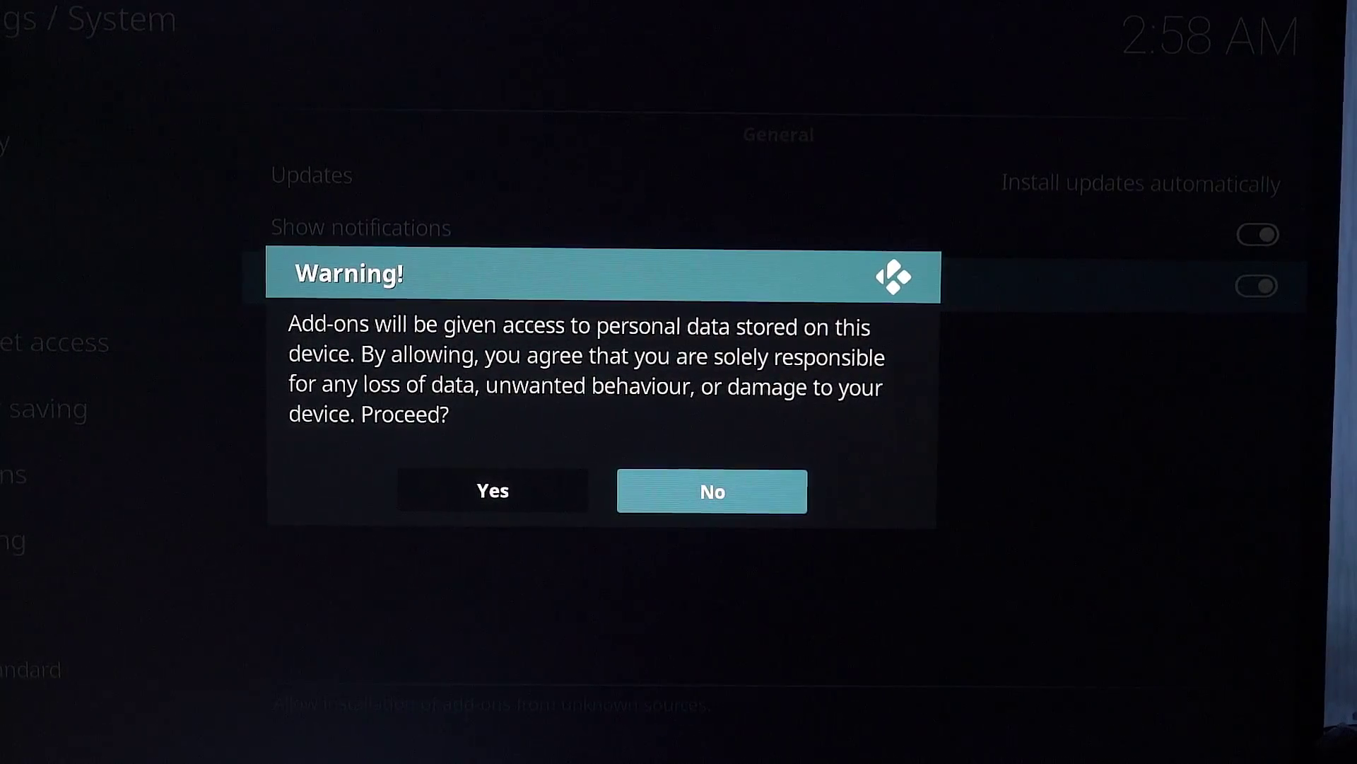
{"action": "key", "text": "Left"}
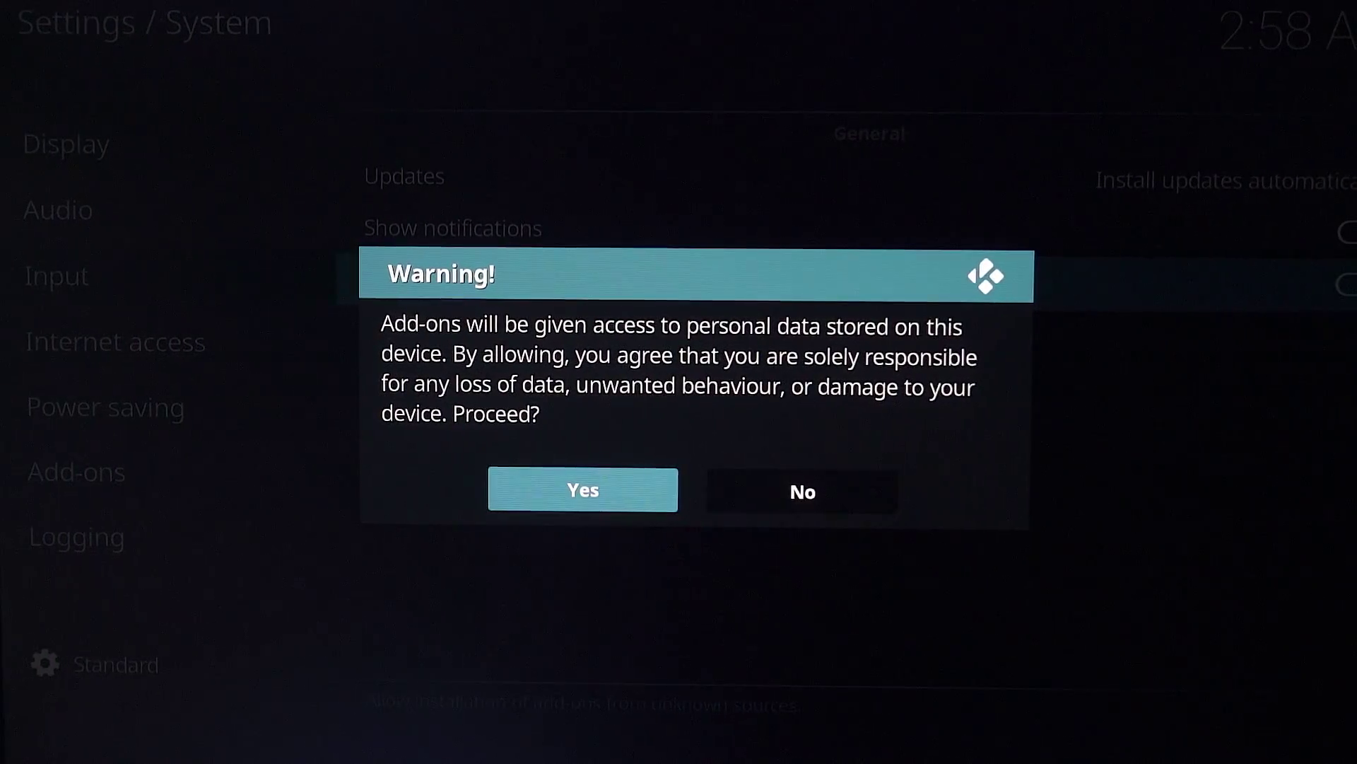
{"action": "key", "text": "Return"}
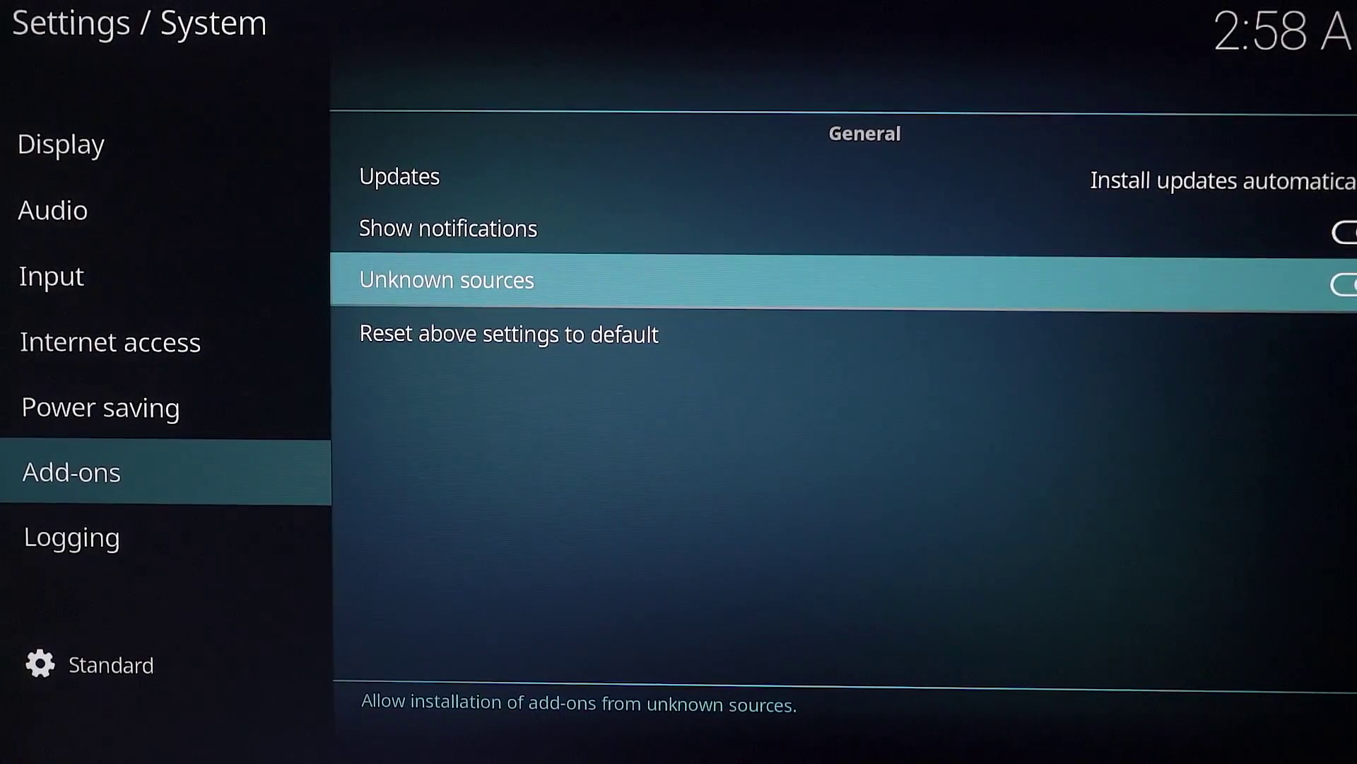
- Leave the system settings, open the File manager and start adding a source with a manually entered path
{"action": "key", "text": "Escape"}
{"action": "key", "text": "Escape"}
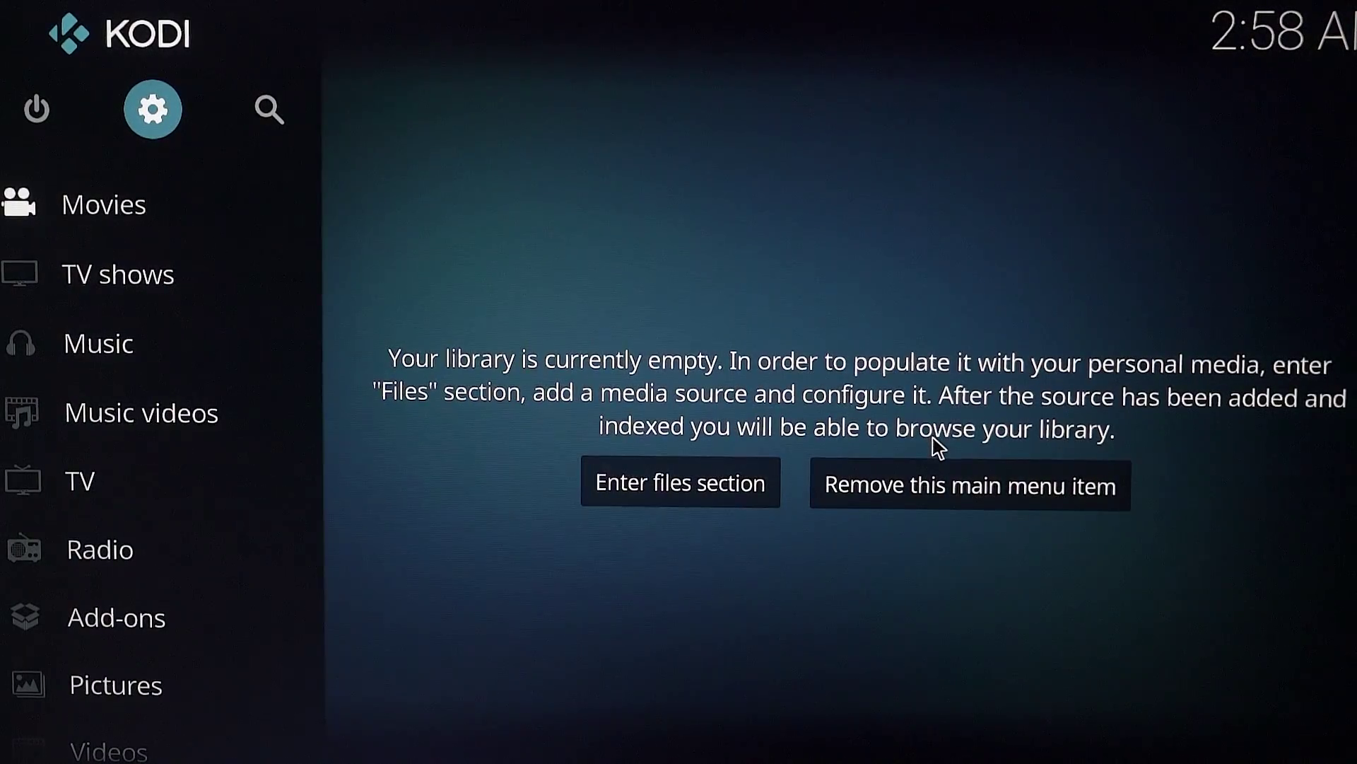
{"action": "key", "text": "Return"}
{"action": "key", "text": "Down"}
{"action": "key", "text": "Return"}
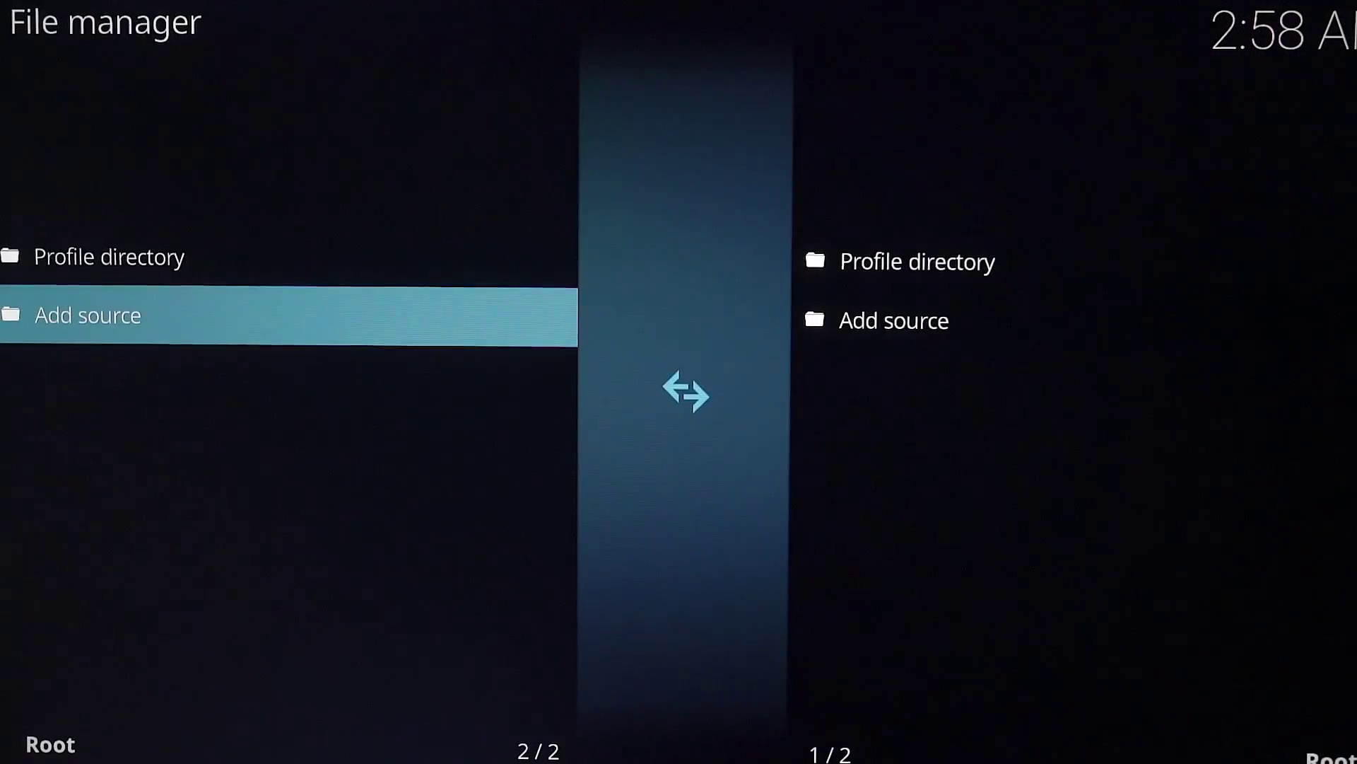
{"action": "key", "text": "Return"}
{"action": "key", "text": "Up"}
{"action": "key", "text": "Up"}
{"action": "key", "text": "Return"}
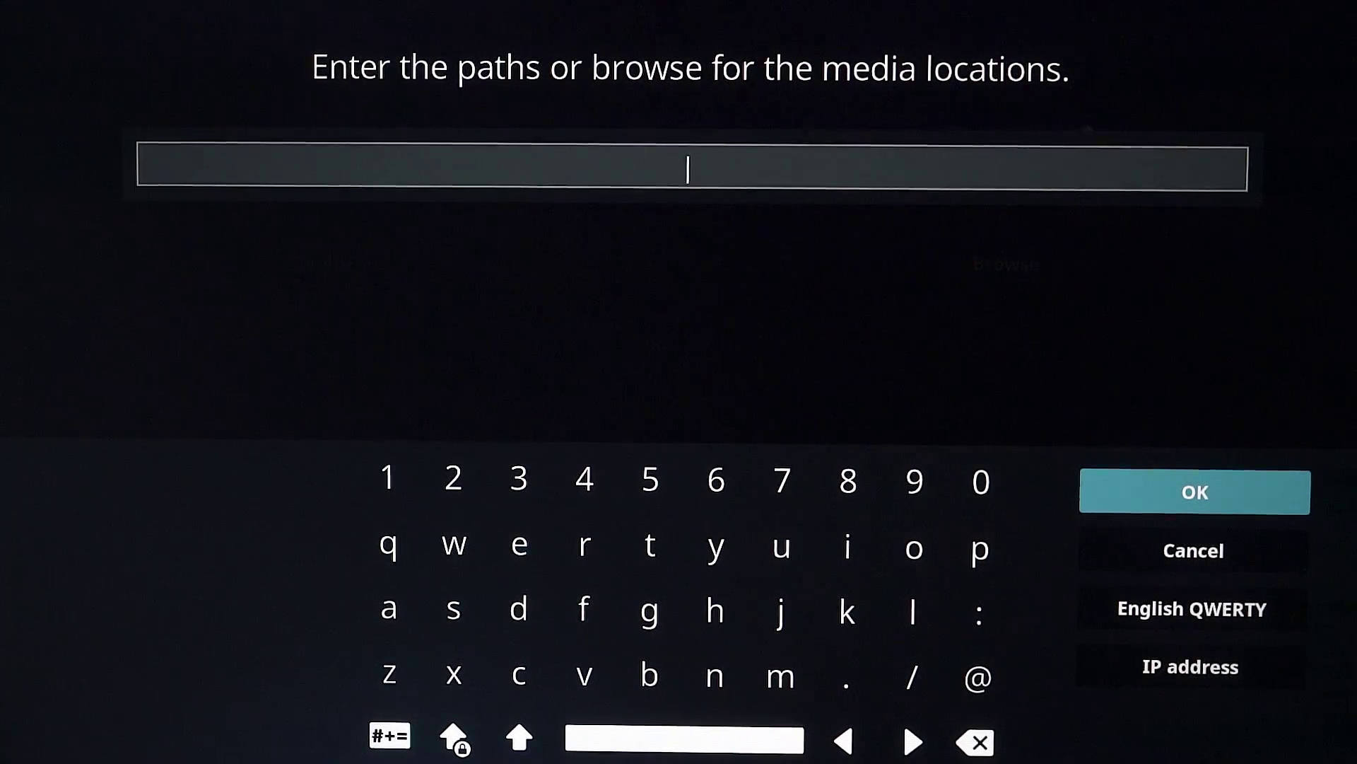
- Enter http:\\repo.ares-project.com\magic as the path of the new file source and confirm it
{"action": "key", "text": "Down"}
{"action": "key", "text": "Left"}
{"action": "key", "text": "Left"}
{"action": "key", "text": "Up"}
{"action": "key", "text": "Left"}
{"action": "key", "text": "Left"}
{"action": "key", "text": "Left"}
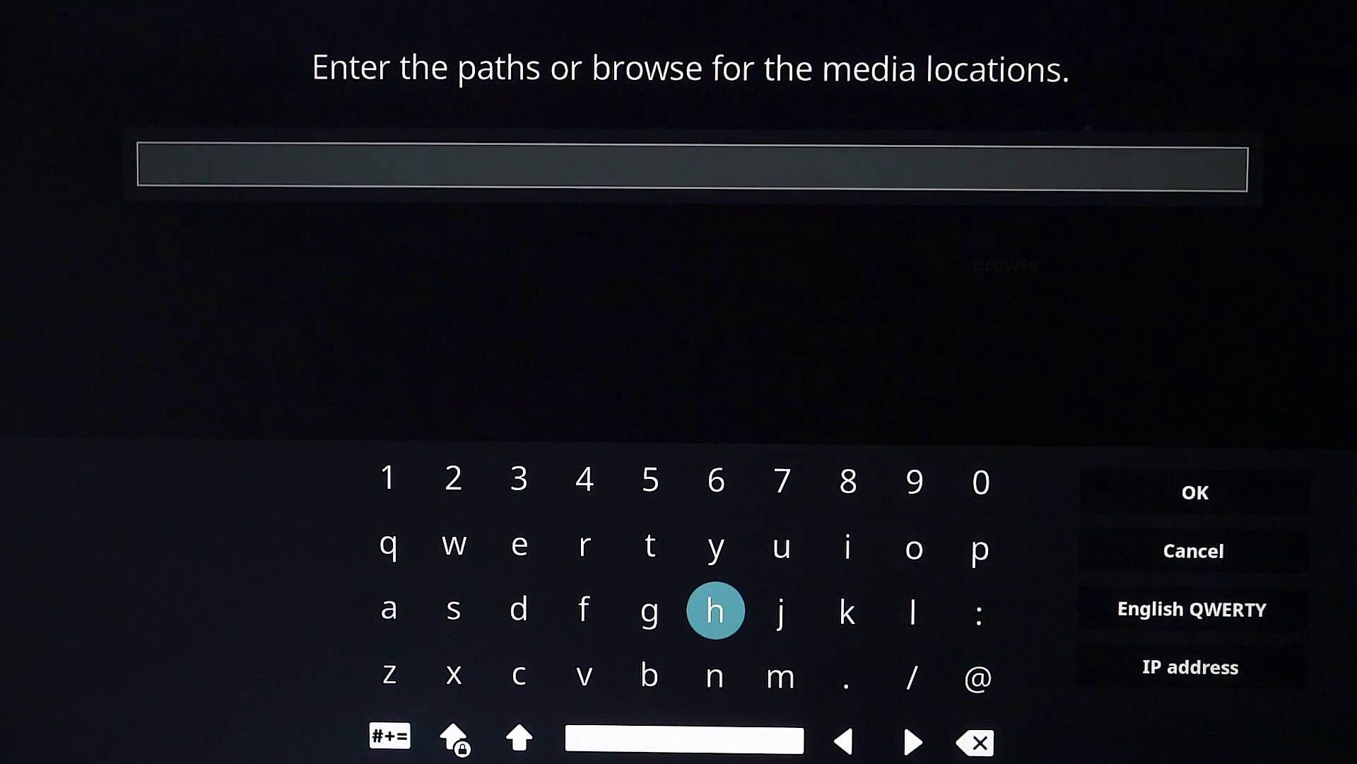
{"action": "key", "text": "Return"}
{"action": "key", "text": "Up"}
{"action": "key", "text": "Left"}
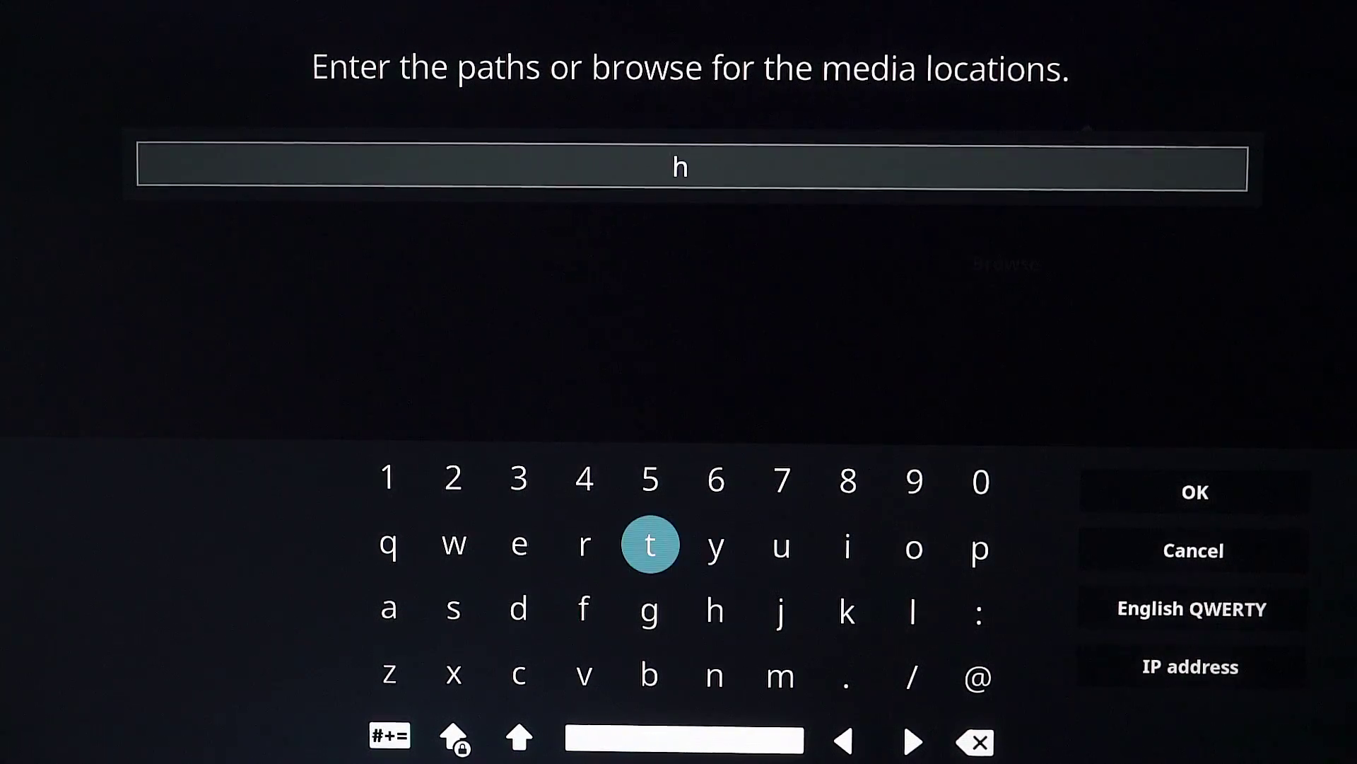
{"action": "type", "text": "tt"}
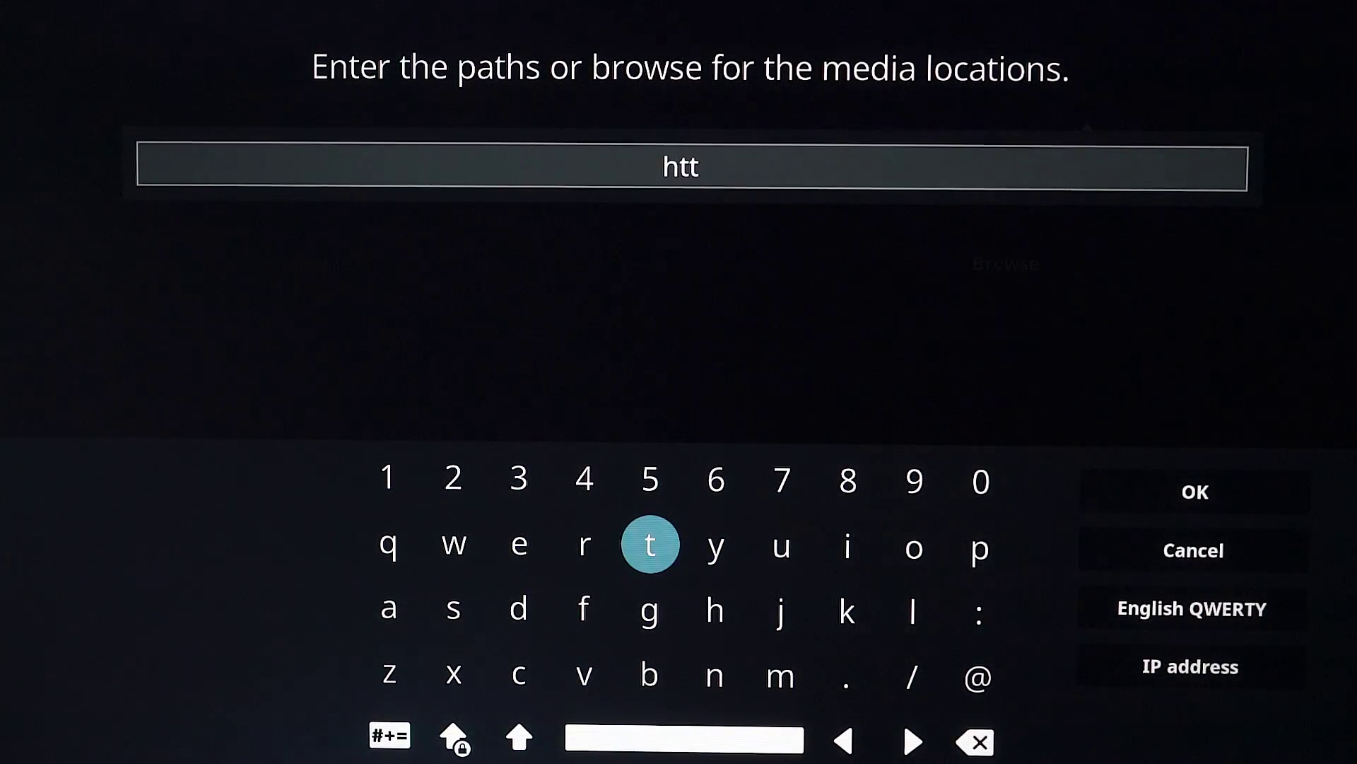
{"action": "type", "text": "p"}
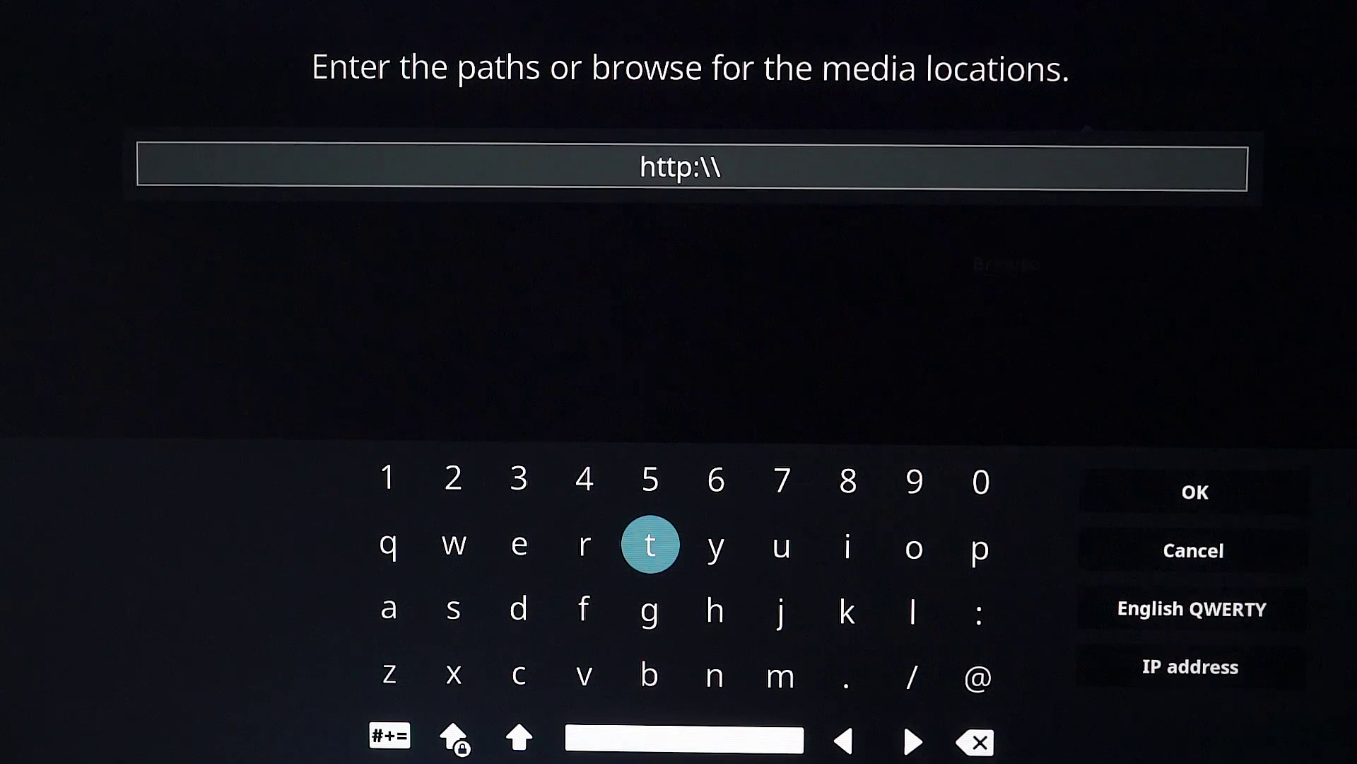
{"action": "type", "text": ":\\\\re"}
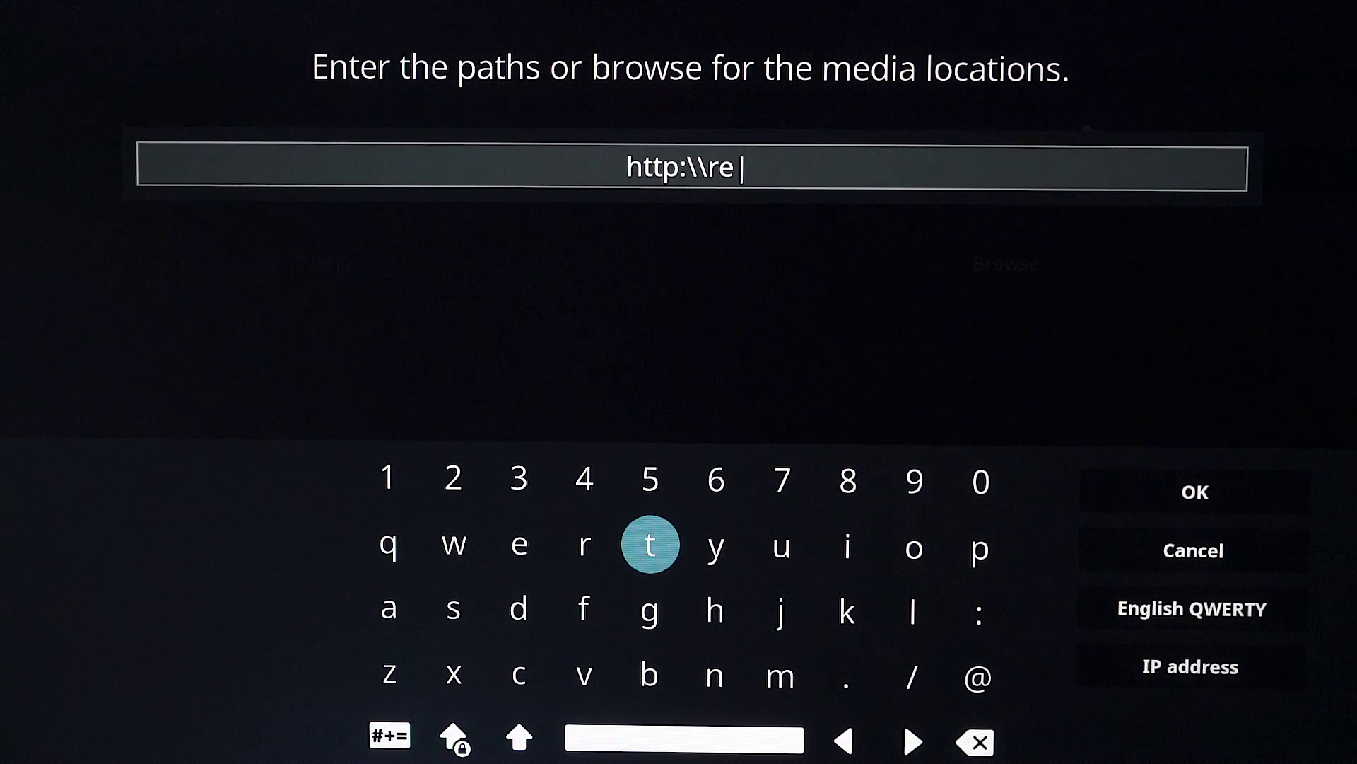
{"action": "type", "text": "po.ar"}
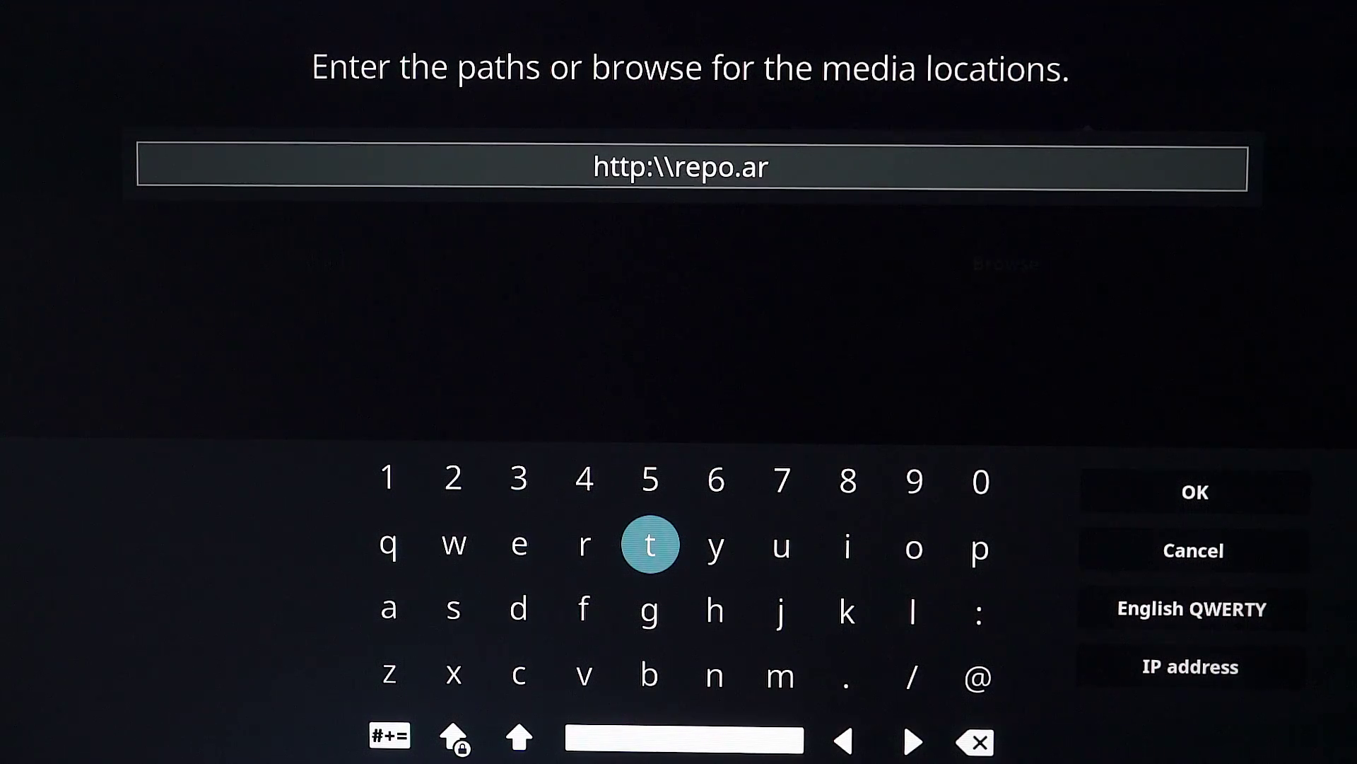
{"action": "type", "text": "es."}
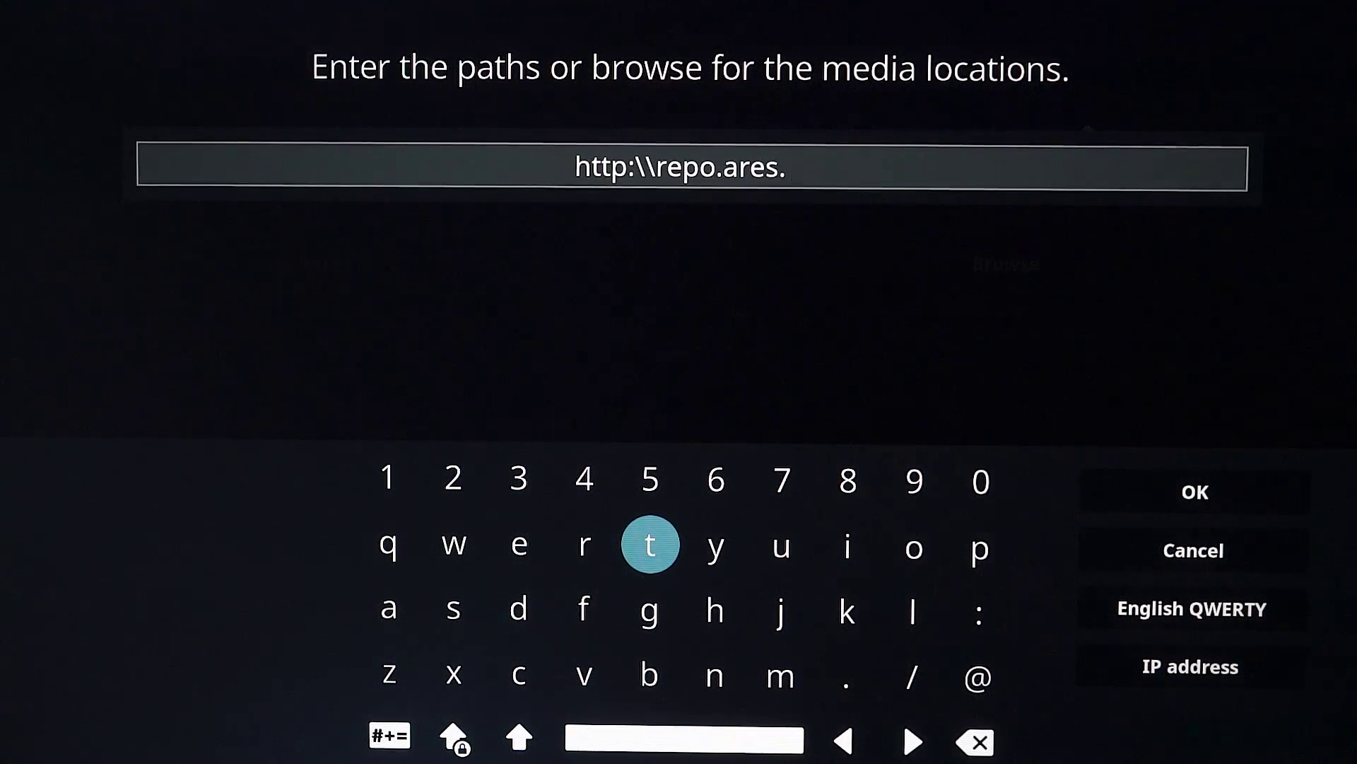
{"action": "key", "text": "BackSpace"}
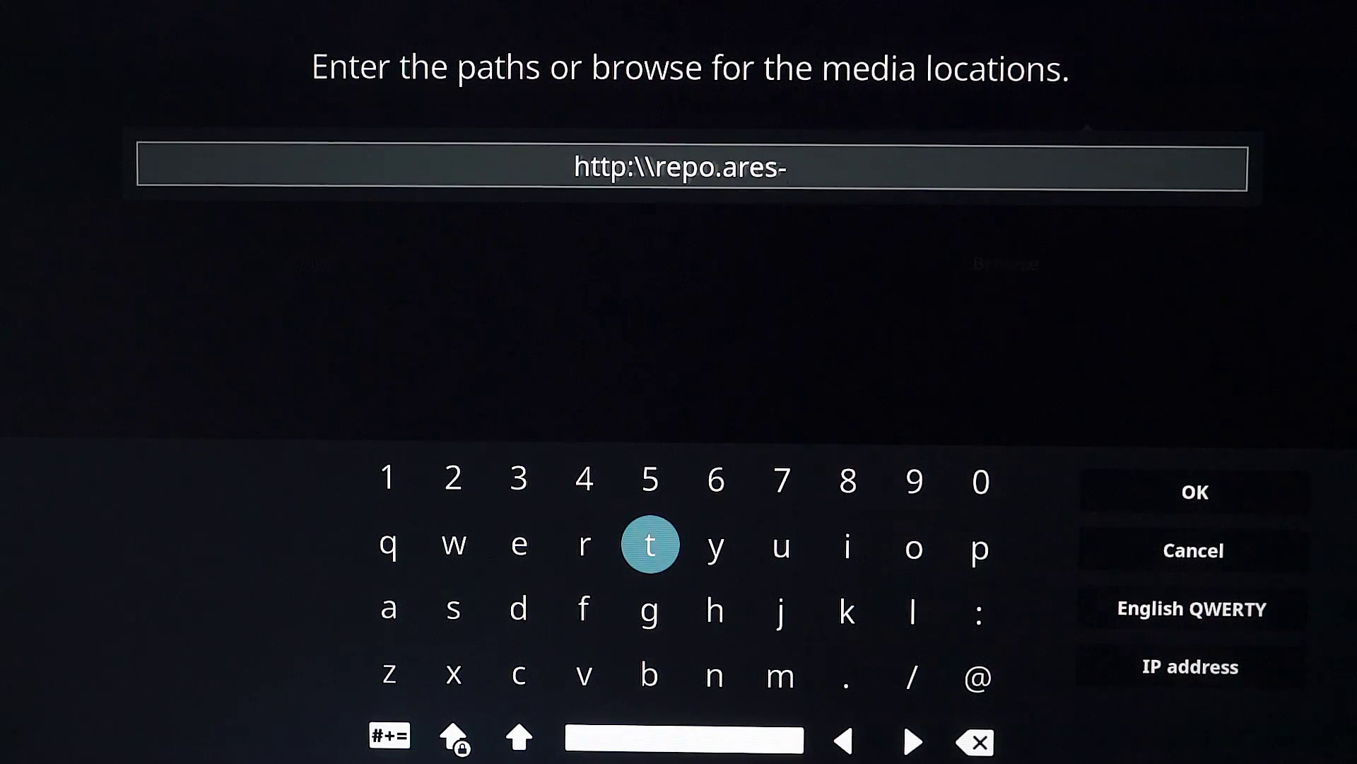
{"action": "type", "text": "-"}
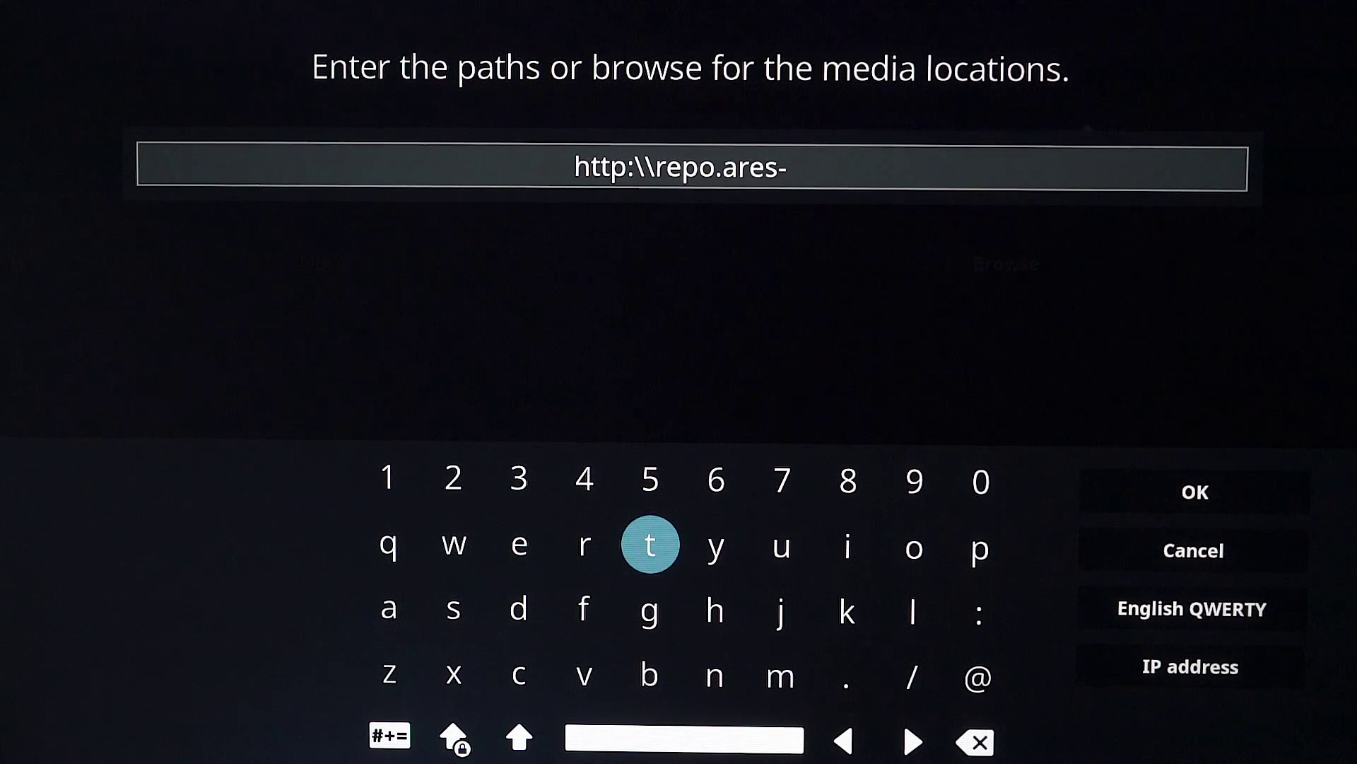
{"action": "type", "text": "project."}
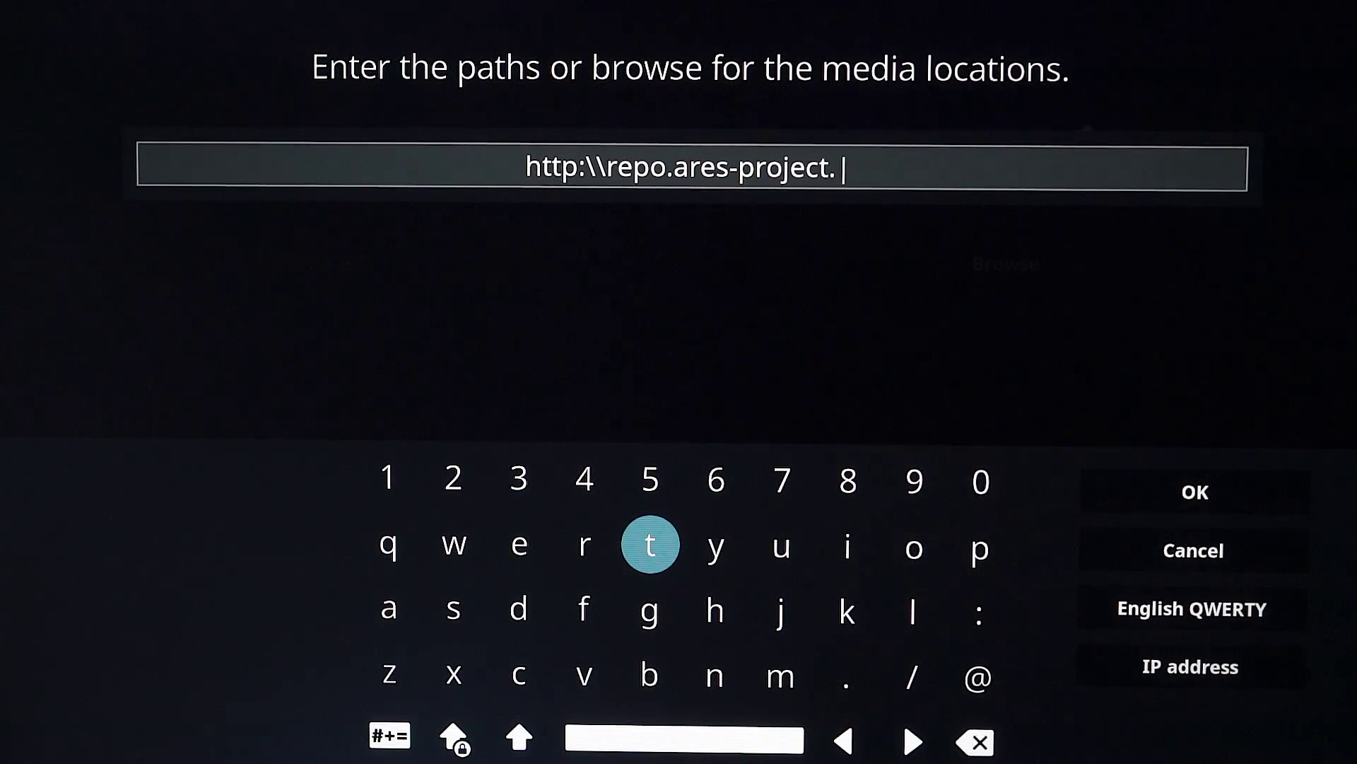
{"action": "type", "text": "com\\magic"}
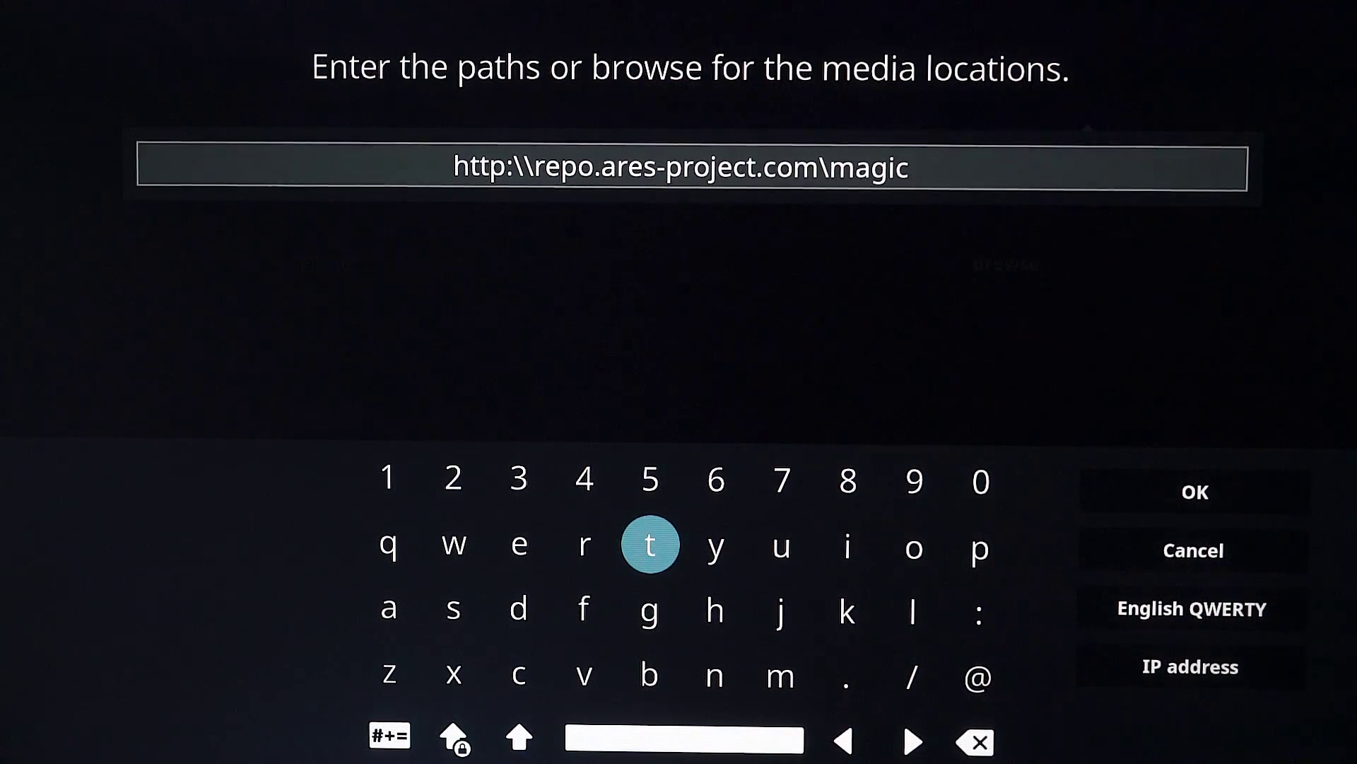
{"action": "key", "text": "Right"}
{"action": "key", "text": "Right"}
{"action": "key", "text": "Right"}
{"action": "key", "text": "Right"}
{"action": "key", "text": "Right"}
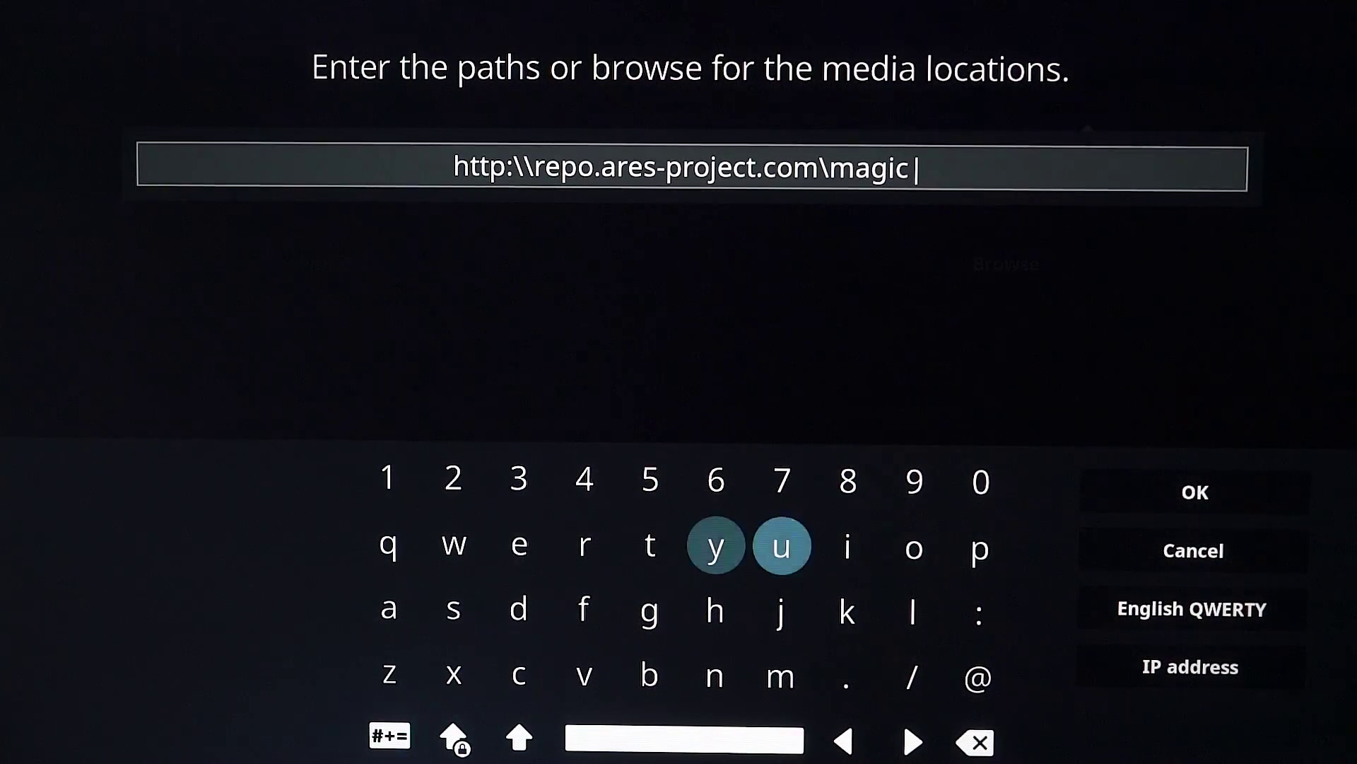
{"action": "key", "text": "Up"}
{"action": "key", "text": "Right"}
{"action": "key", "text": "Up"}
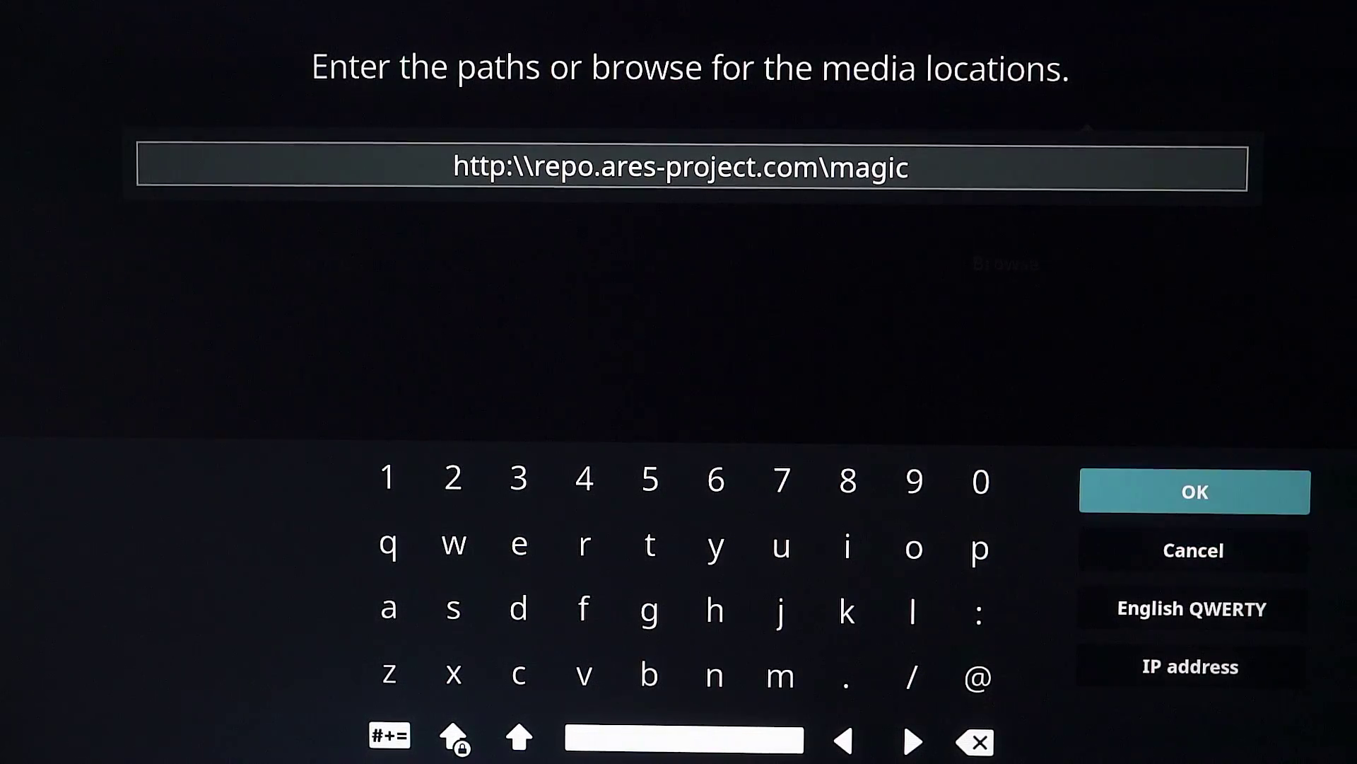
{"action": "key", "text": "Return"}
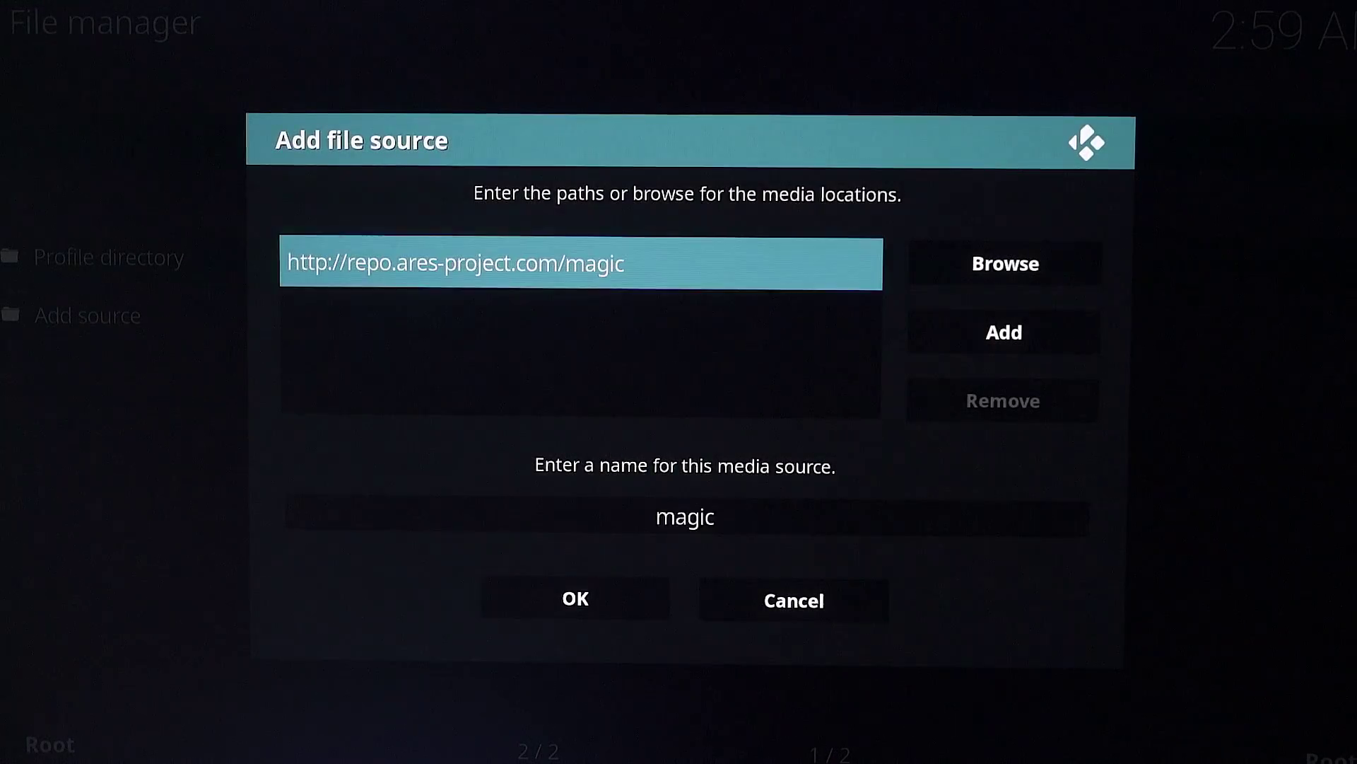
- Replace the media source's default name with .ares and confirm it
{"action": "key", "text": "Down"}
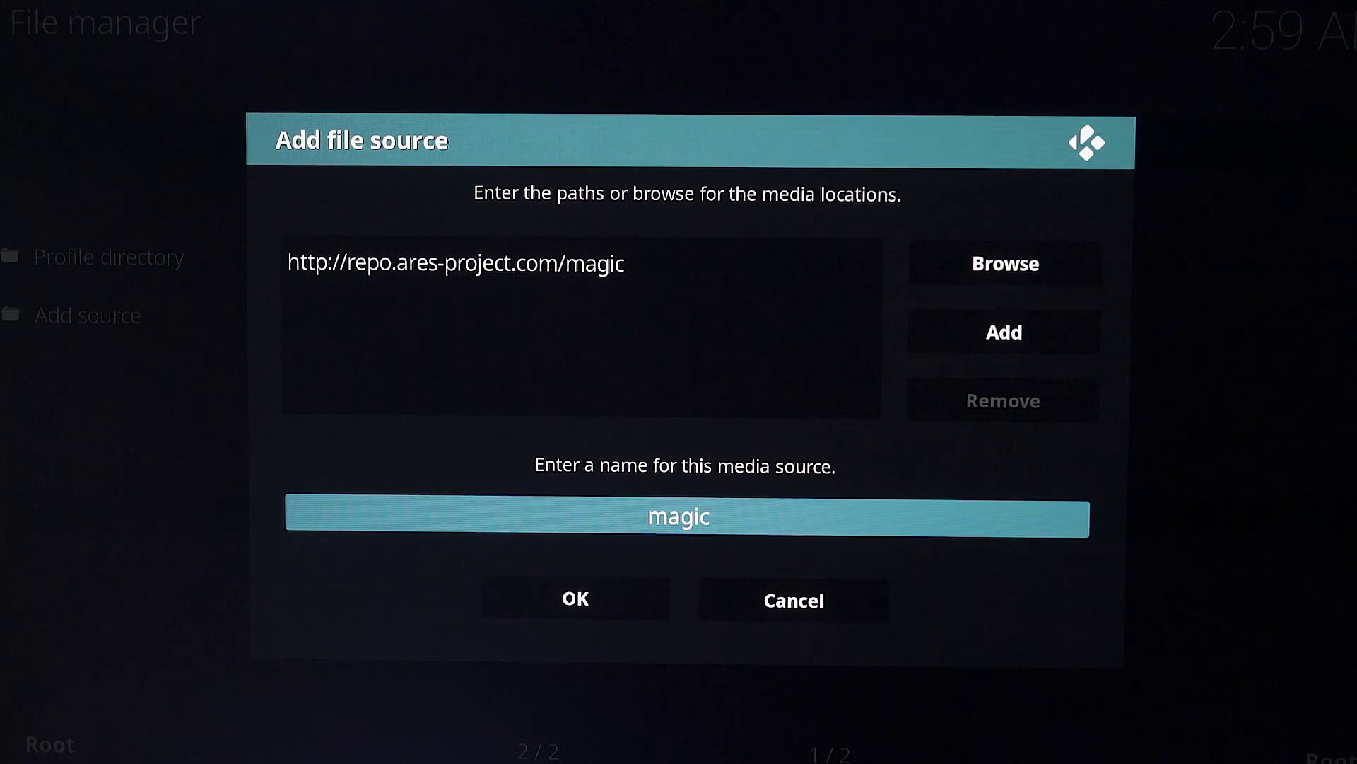
{"action": "key", "text": "Return"}
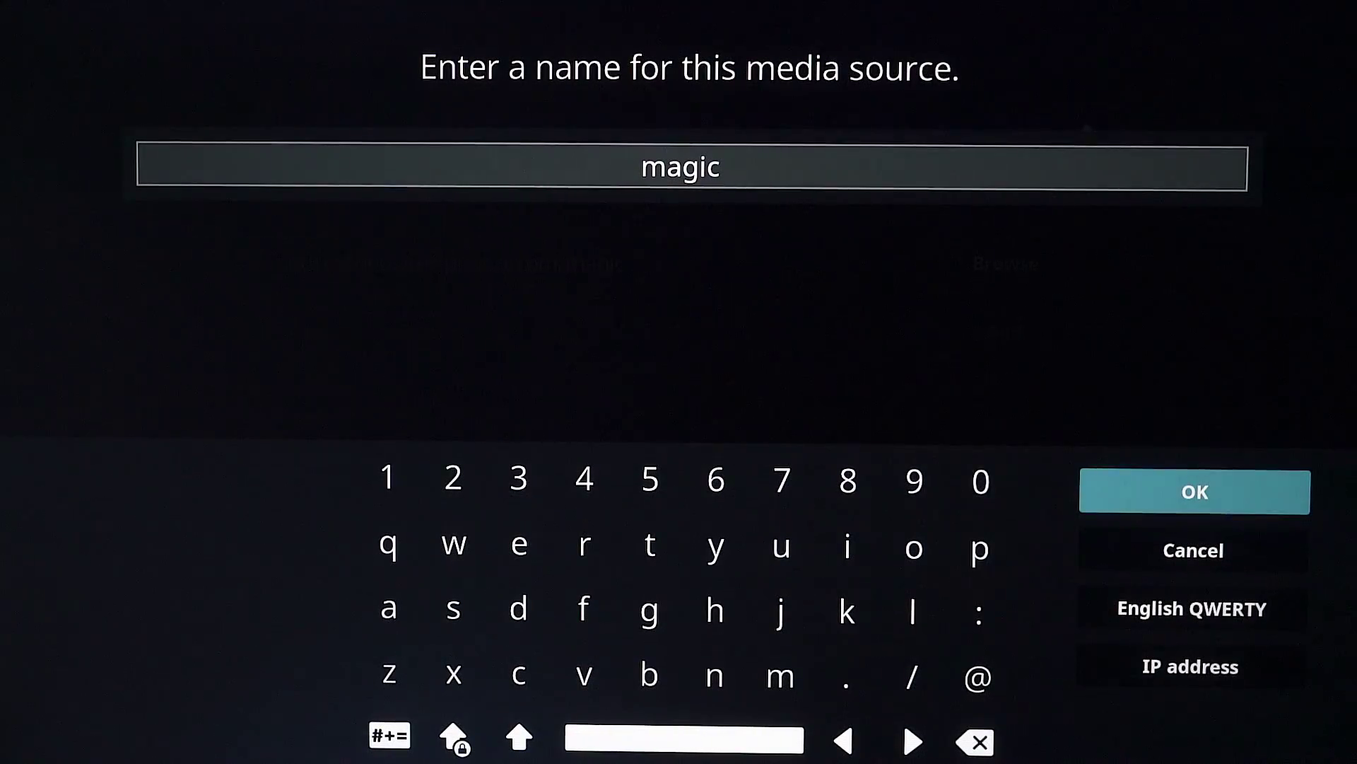
{"action": "key", "text": "Left"}
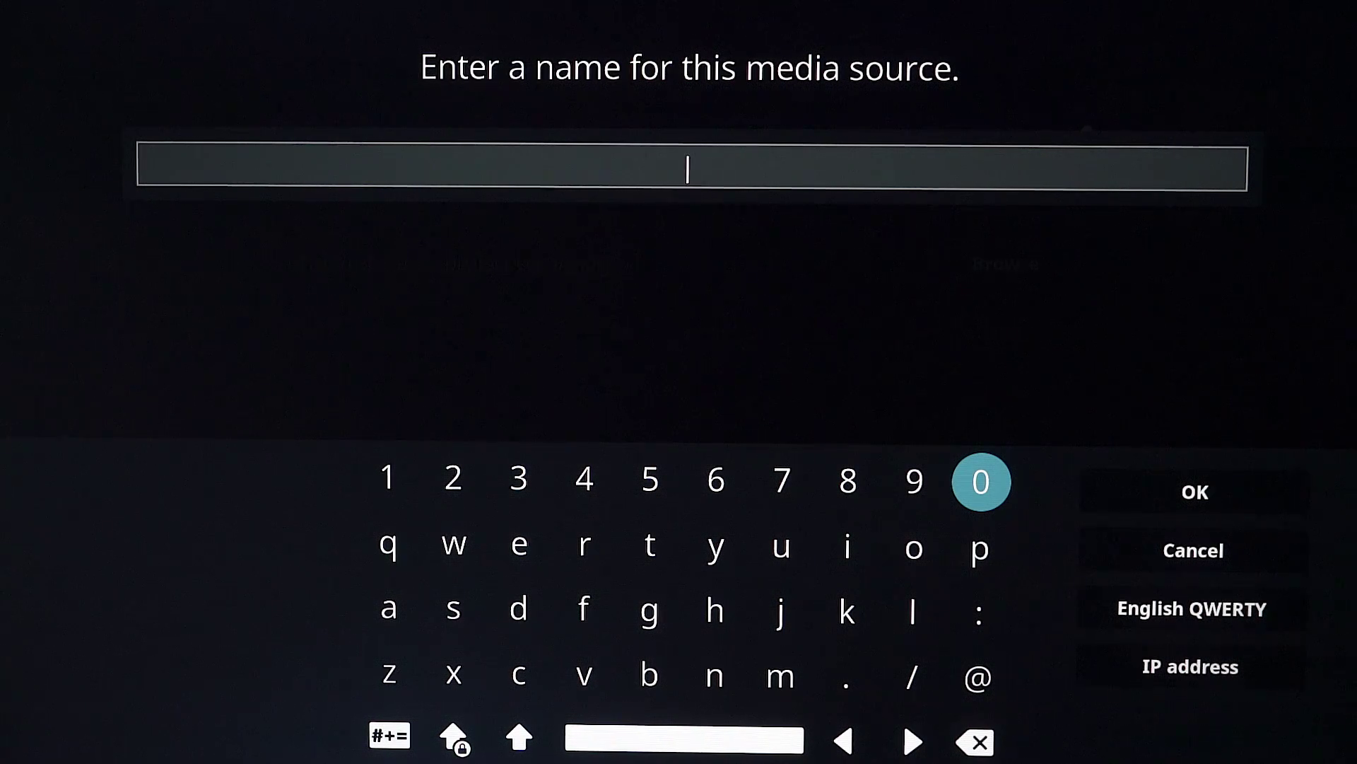
{"action": "key", "text": "Left"}
{"action": "key", "text": "Down"}
{"action": "key", "text": "Down"}
{"action": "key", "text": "Down"}
{"action": "key", "text": "Left"}
{"action": "key", "text": "Return"}
{"action": "key", "text": "Up"}
{"action": "key", "text": "Left"}
{"action": "key", "text": "Left"}
{"action": "key", "text": "Left"}
{"action": "key", "text": "Left"}
{"action": "key", "text": "Left"}
{"action": "key", "text": "Left"}
{"action": "key", "text": "Left"}
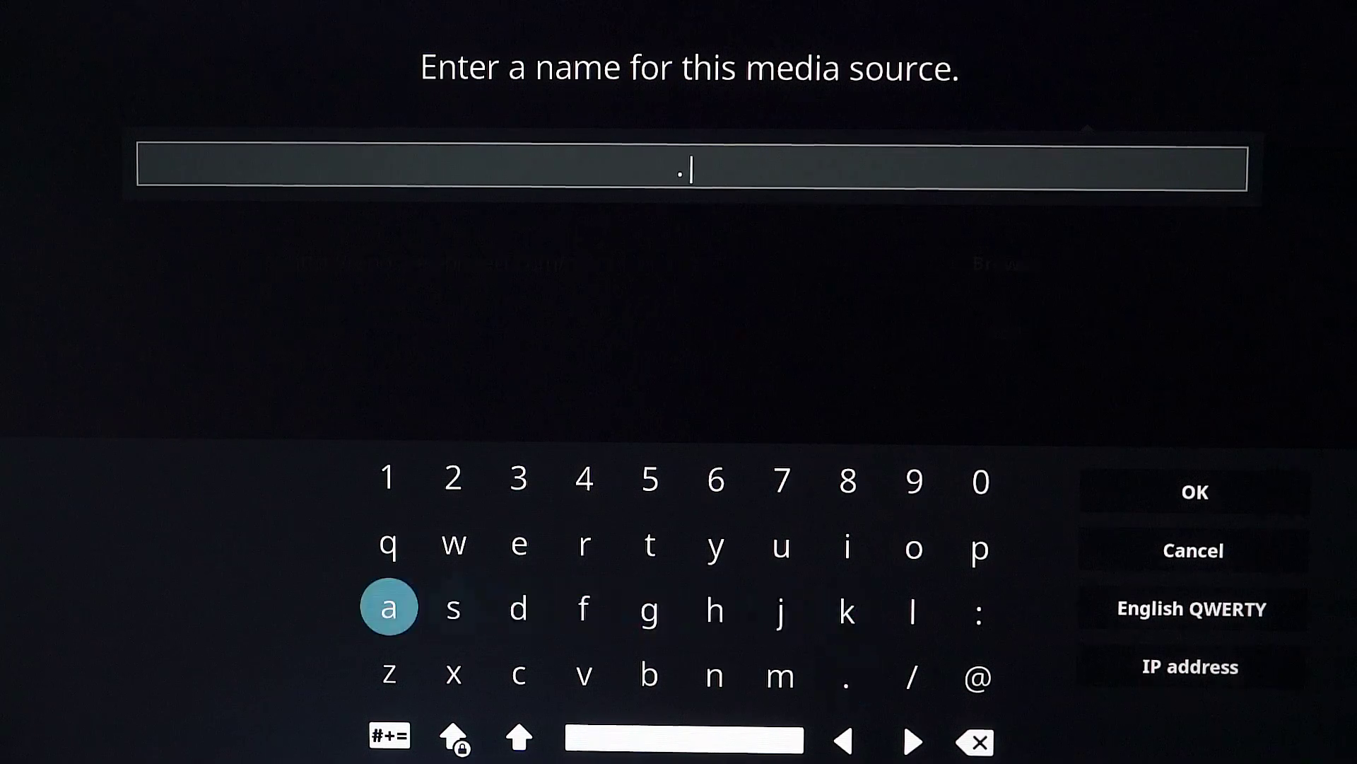
{"action": "key", "text": "Return"}
{"action": "key", "text": "Right"}
{"action": "key", "text": "Right"}
{"action": "key", "text": "Right"}
{"action": "key", "text": "Up"}
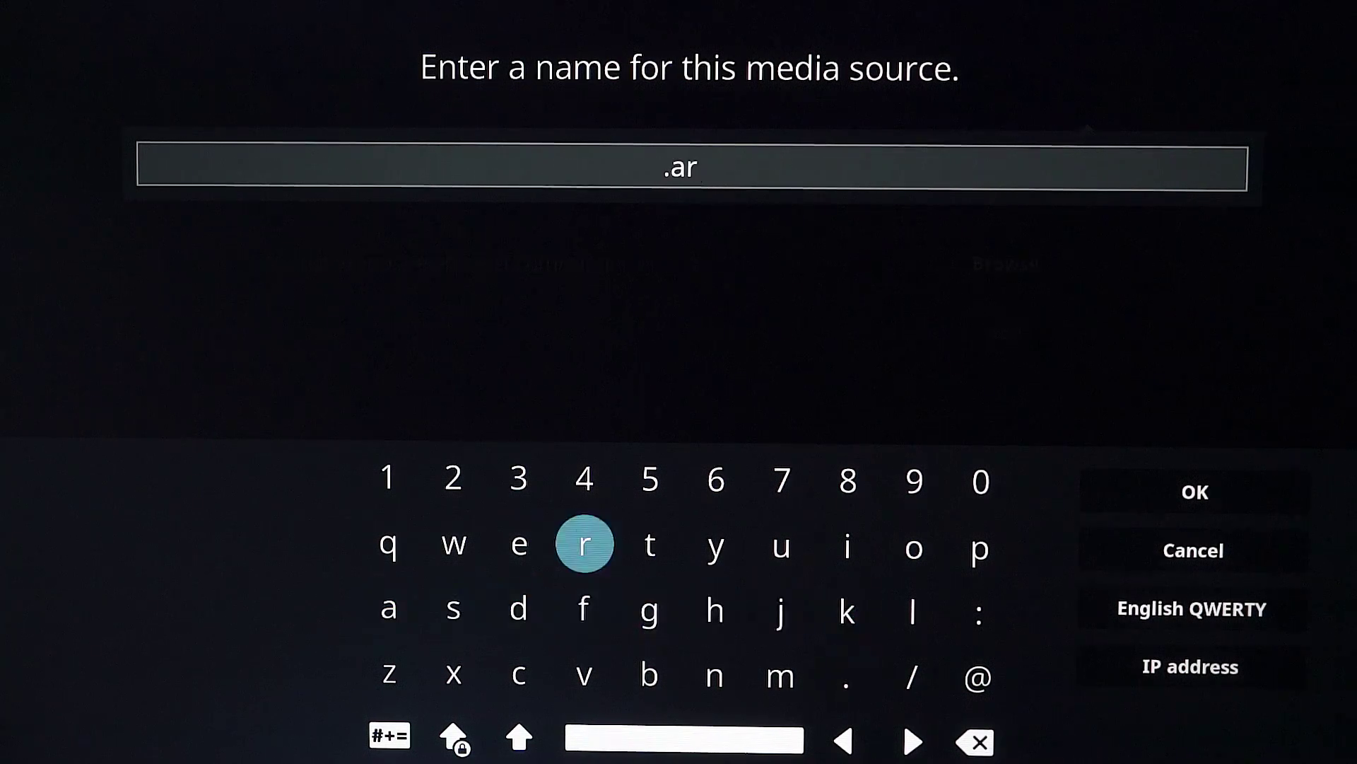
{"action": "key", "text": "Return"}
{"action": "key", "text": "Left"}
{"action": "key", "text": "Return"}
{"action": "key", "text": "Left"}
{"action": "key", "text": "Down"}
{"action": "key", "text": "Return"}
{"action": "key", "text": "Right"}
{"action": "key", "text": "Right"}
{"action": "key", "text": "Right"}
{"action": "key", "text": "Right"}
{"action": "key", "text": "Right"}
{"action": "key", "text": "Right"}
{"action": "key", "text": "Right"}
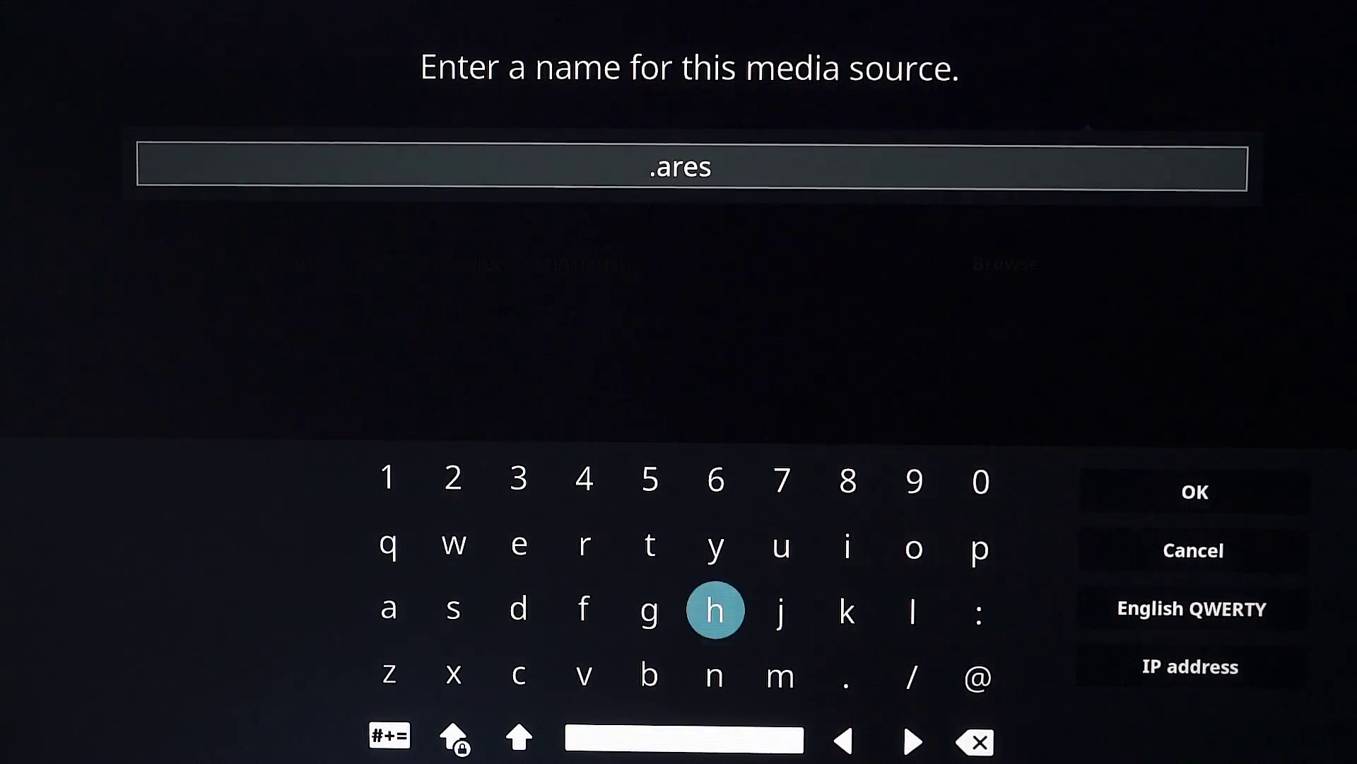
{"action": "key", "text": "Right"}
{"action": "key", "text": "Right"}
{"action": "key", "text": "Return"}
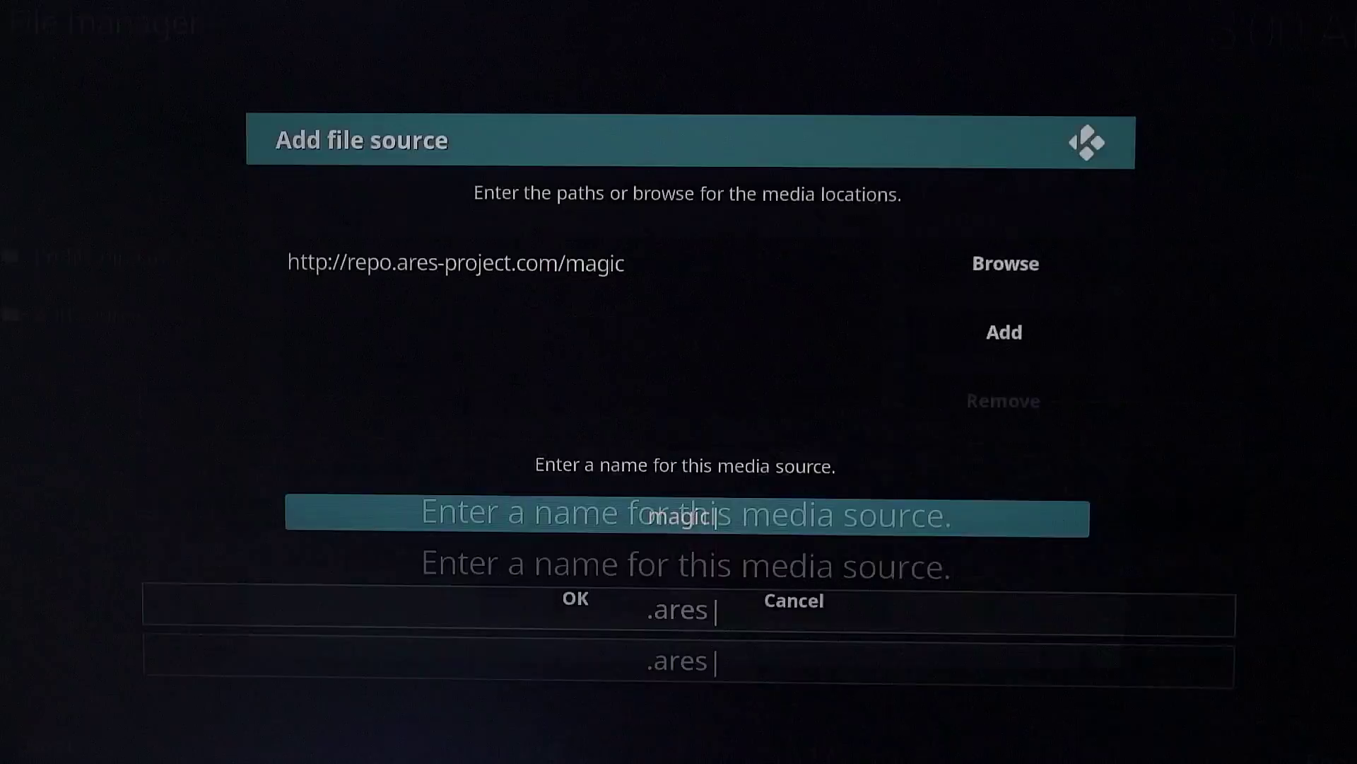
- Save the new .ares file source
{"action": "key", "text": "Down"}
{"action": "key", "text": "Left"}
{"action": "key", "text": "Return"}
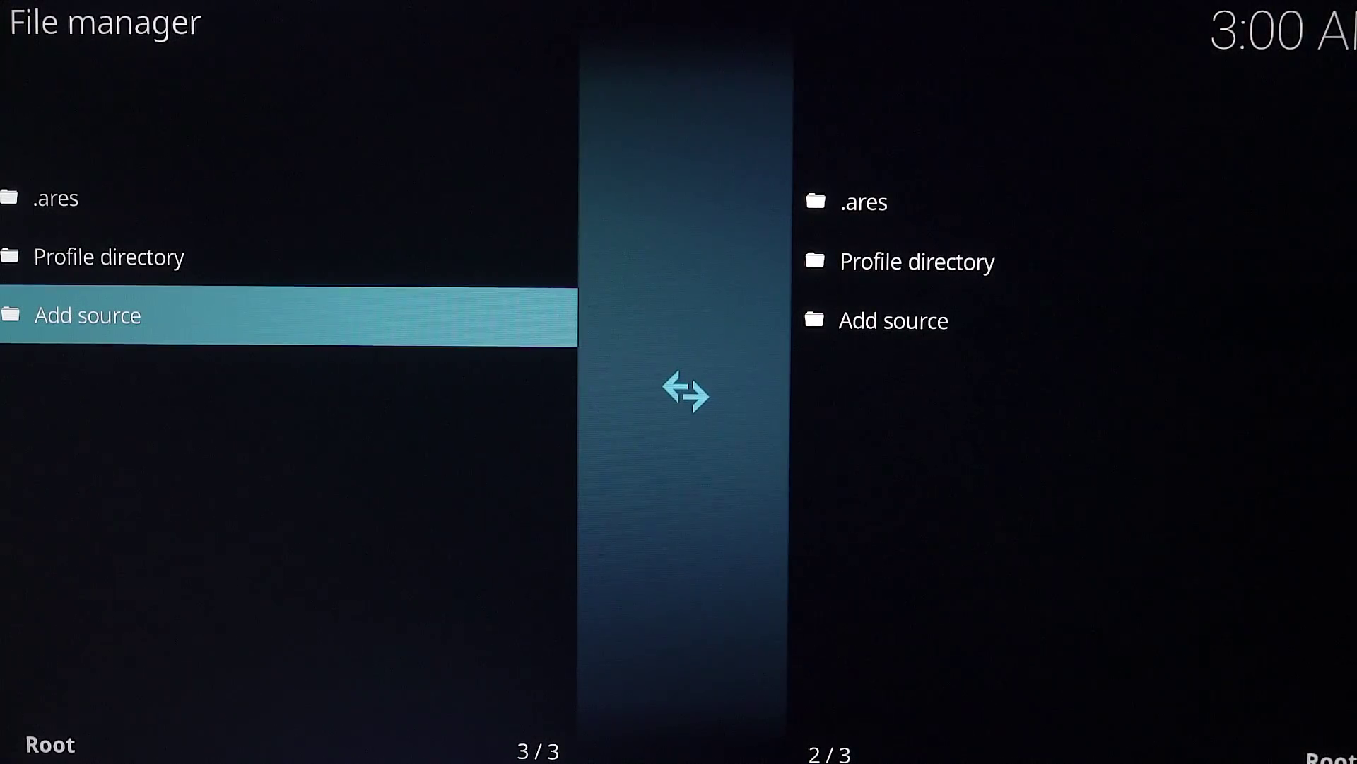
- Leave the File manager for the home screen and open the add-on browser from Add-ons
{"action": "right_click", "coordinate": [931, 438]}
{"action": "right_click", "coordinate": [933, 439]}
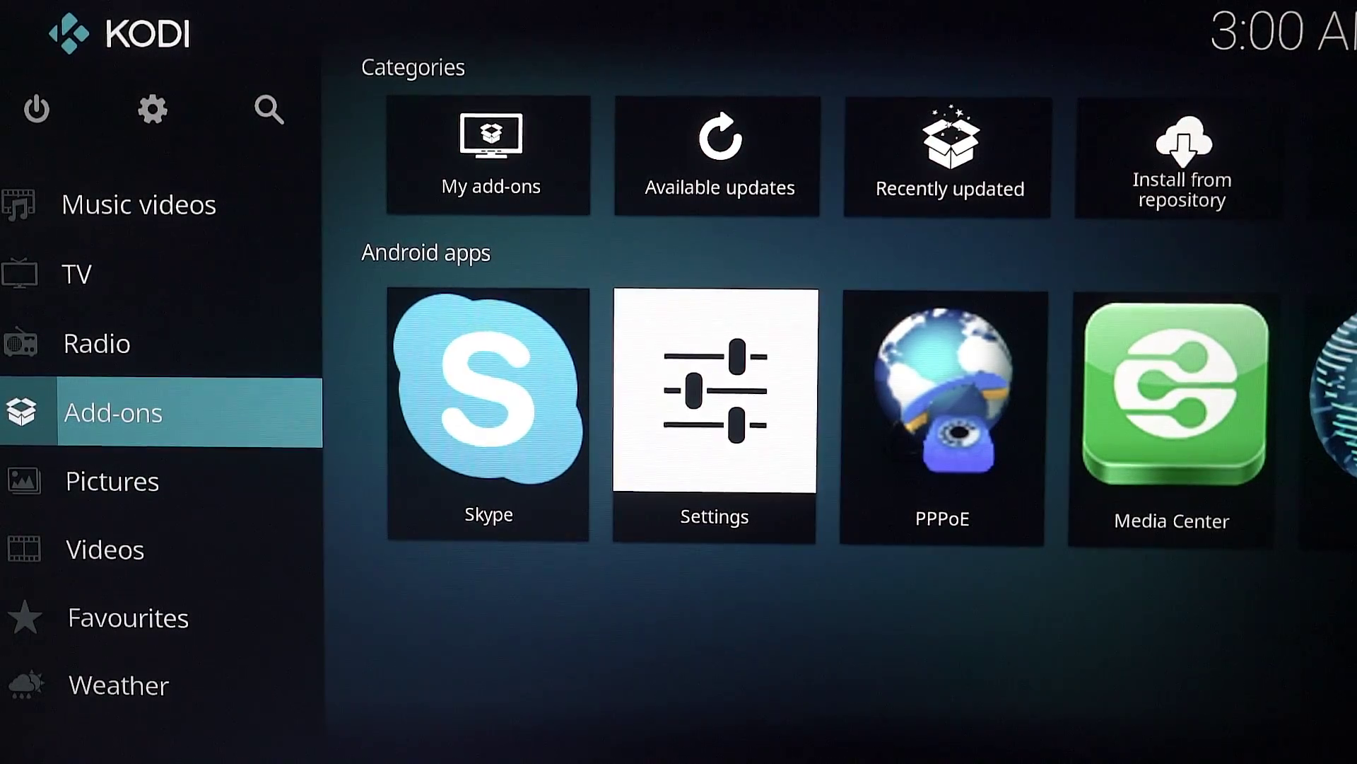
{"action": "key", "text": "Return"}
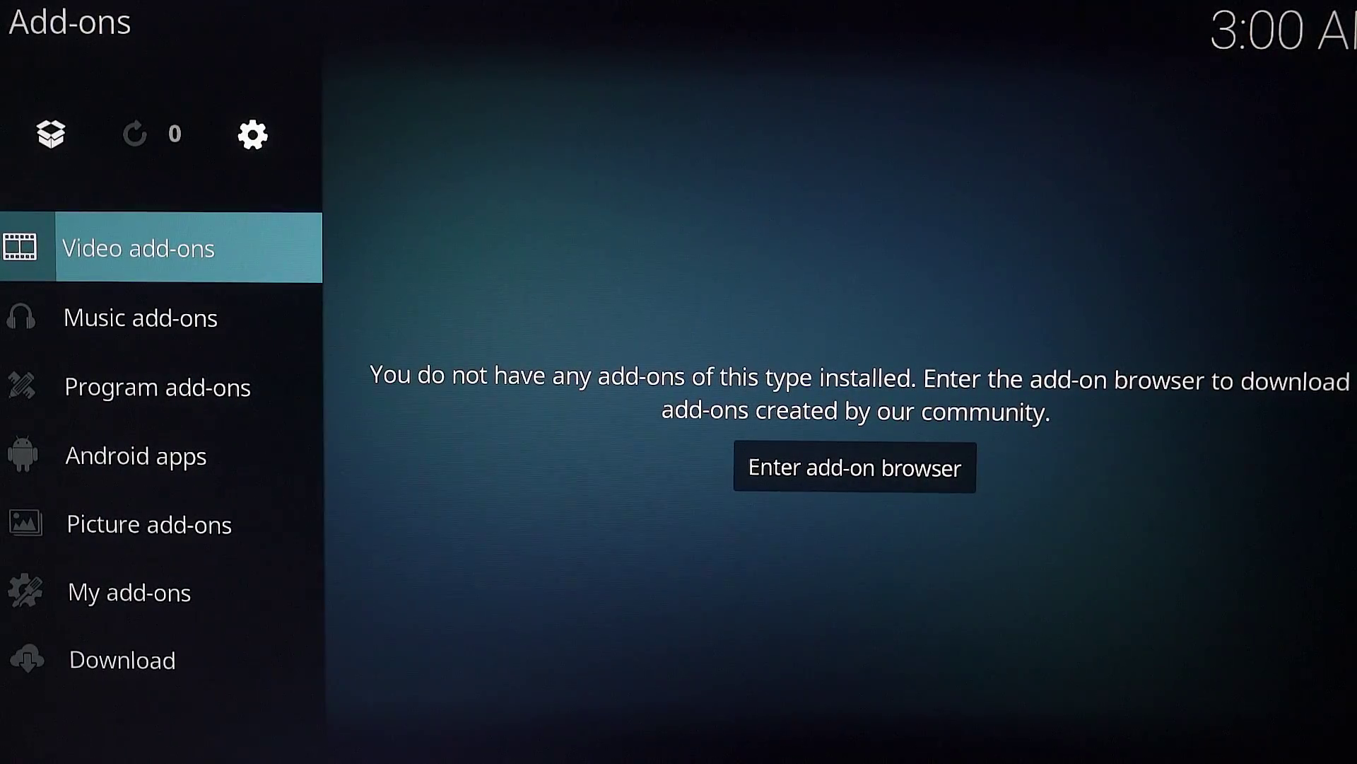
{"action": "key", "text": "Up"}
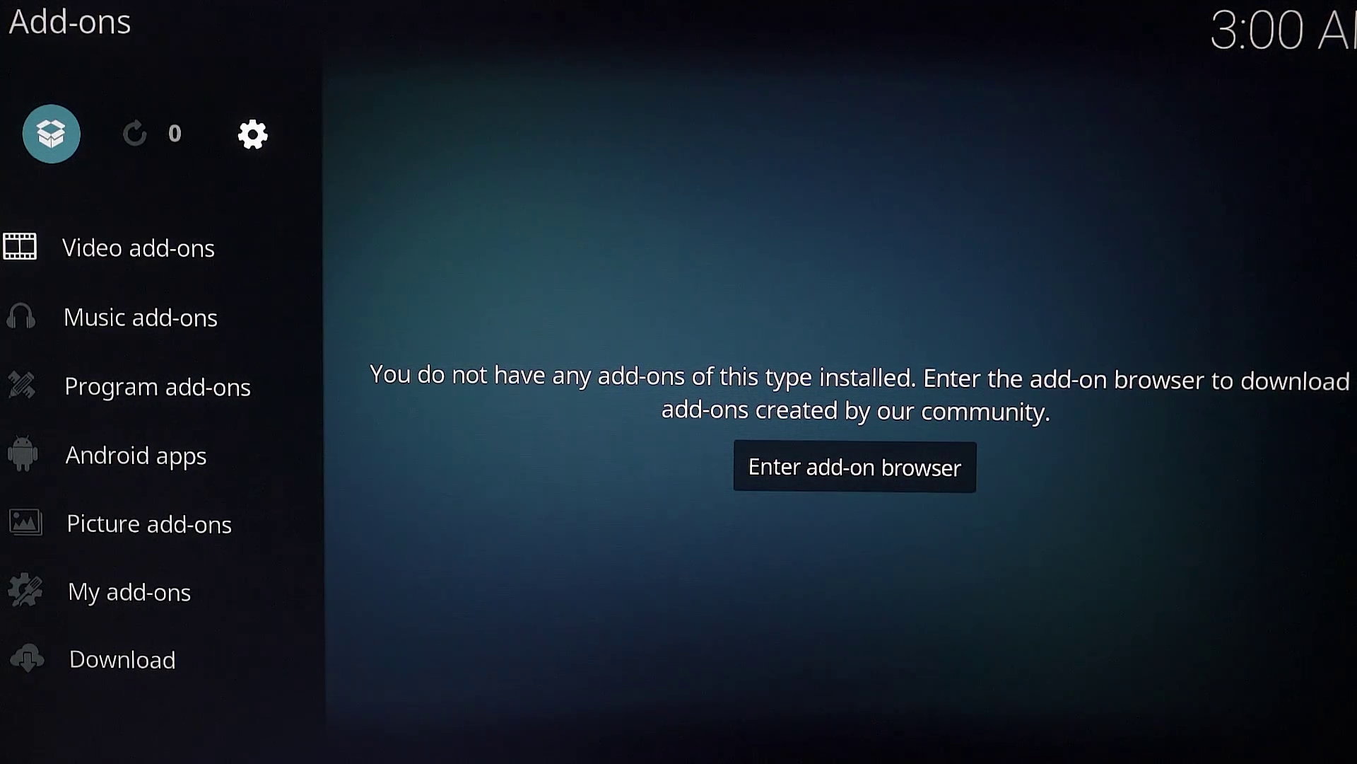
{"action": "key", "text": "Return"}
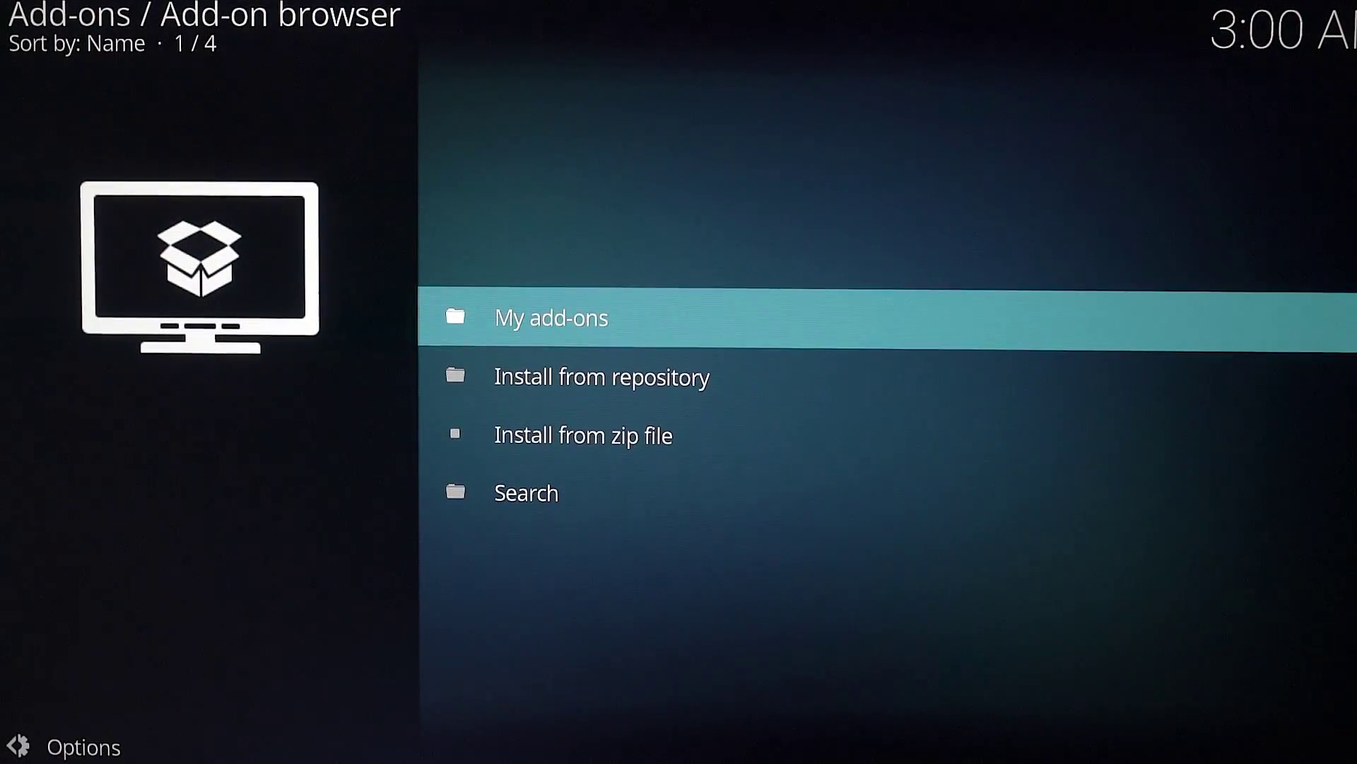
- Install repository.aresproject.zip as a zip file from the repository.aresproject folder of the .ares source
{"action": "key", "text": "Down"}
{"action": "key", "text": "Down"}
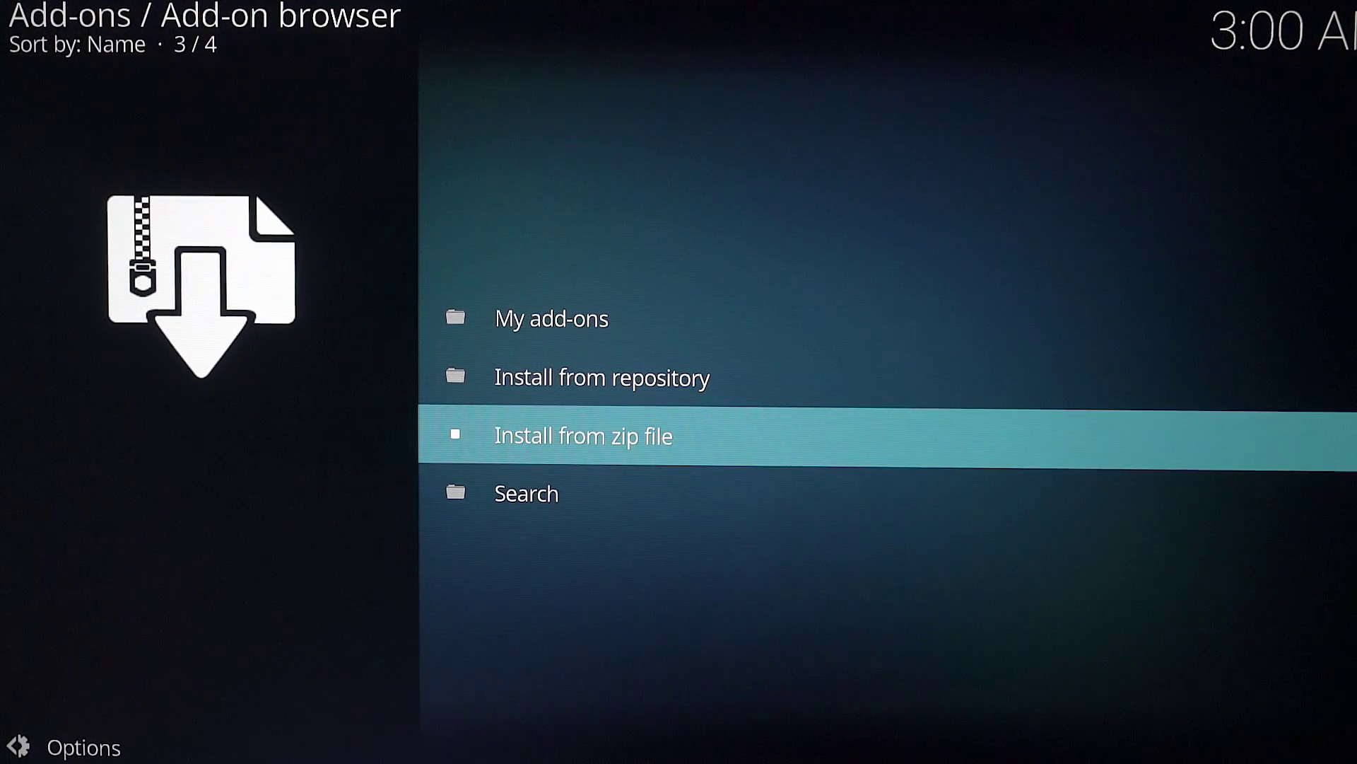
{"action": "key", "text": "Return"}
{"action": "key", "text": "Down"}
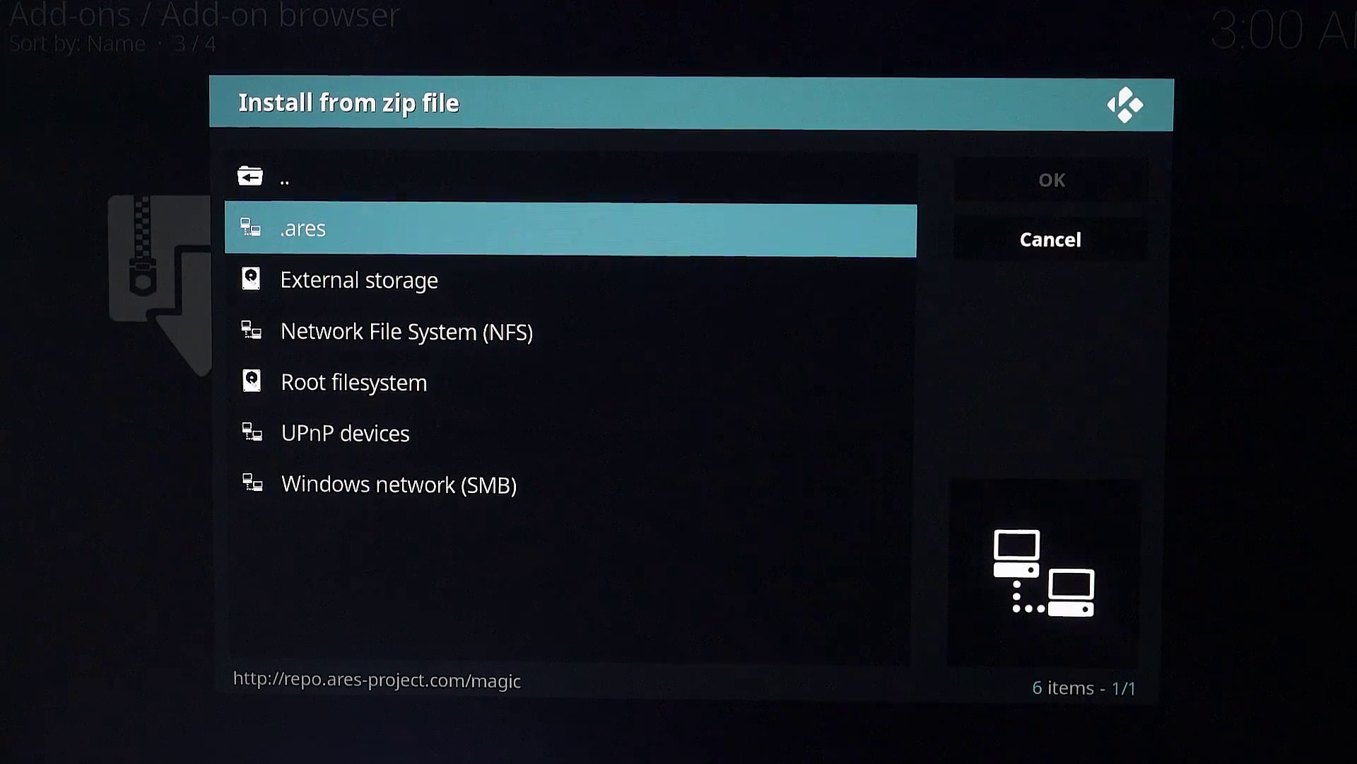
{"action": "key", "text": "Return"}
{"action": "key", "text": "Down"}
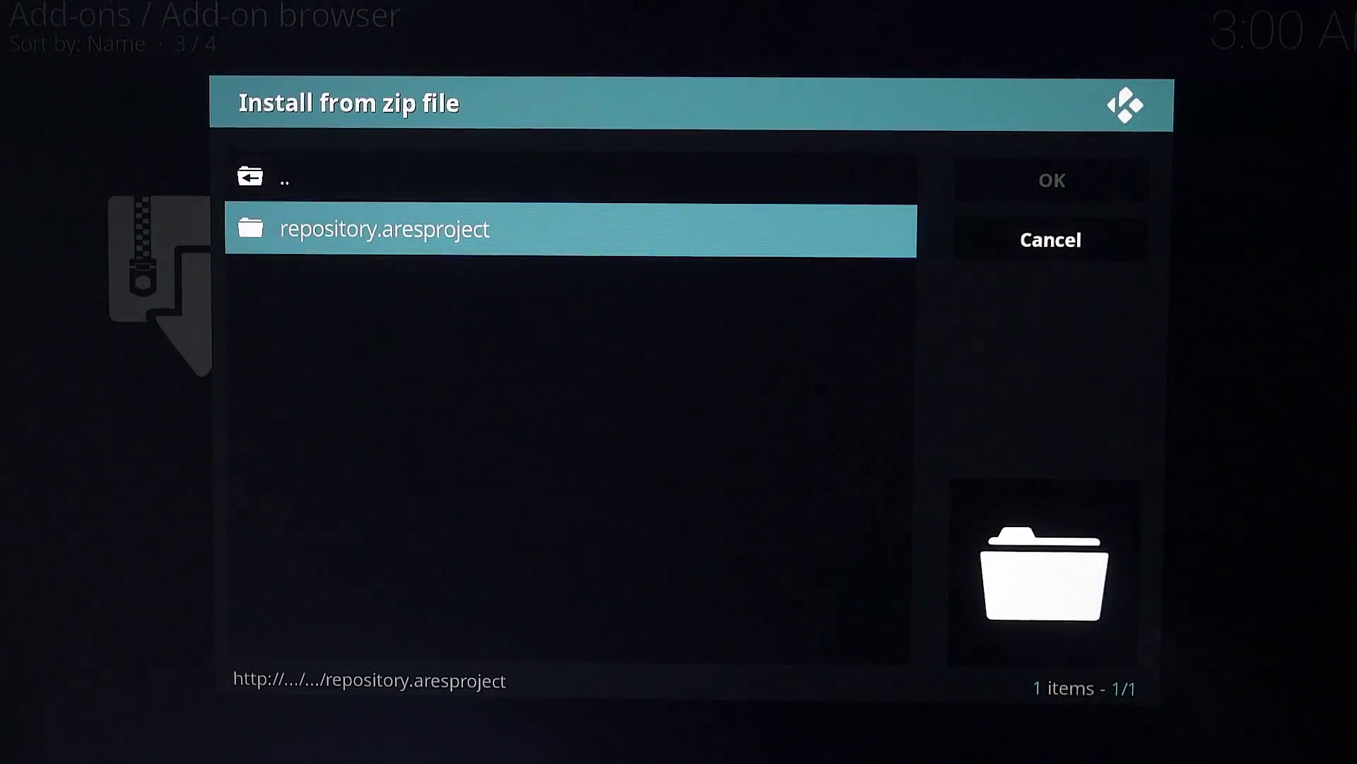
{"action": "key", "text": "Return"}
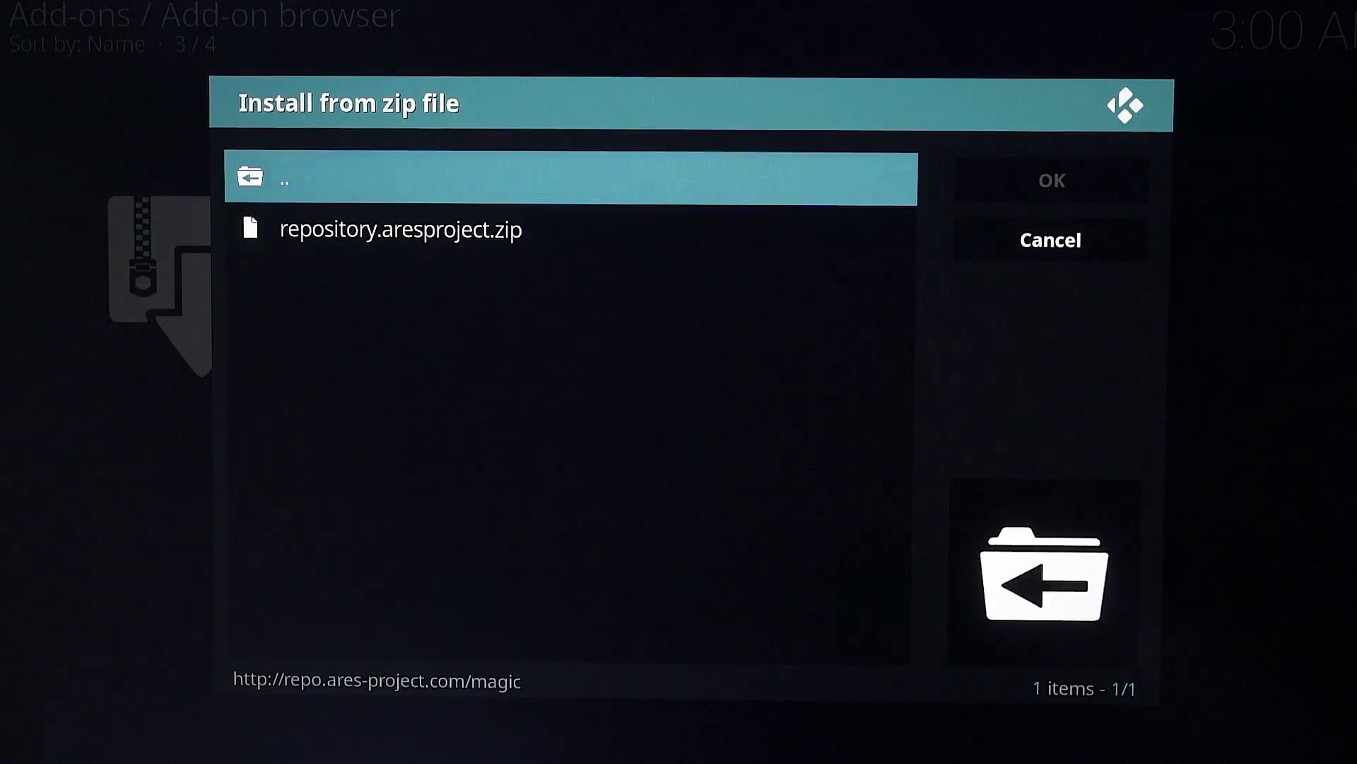
{"action": "key", "text": "Down"}
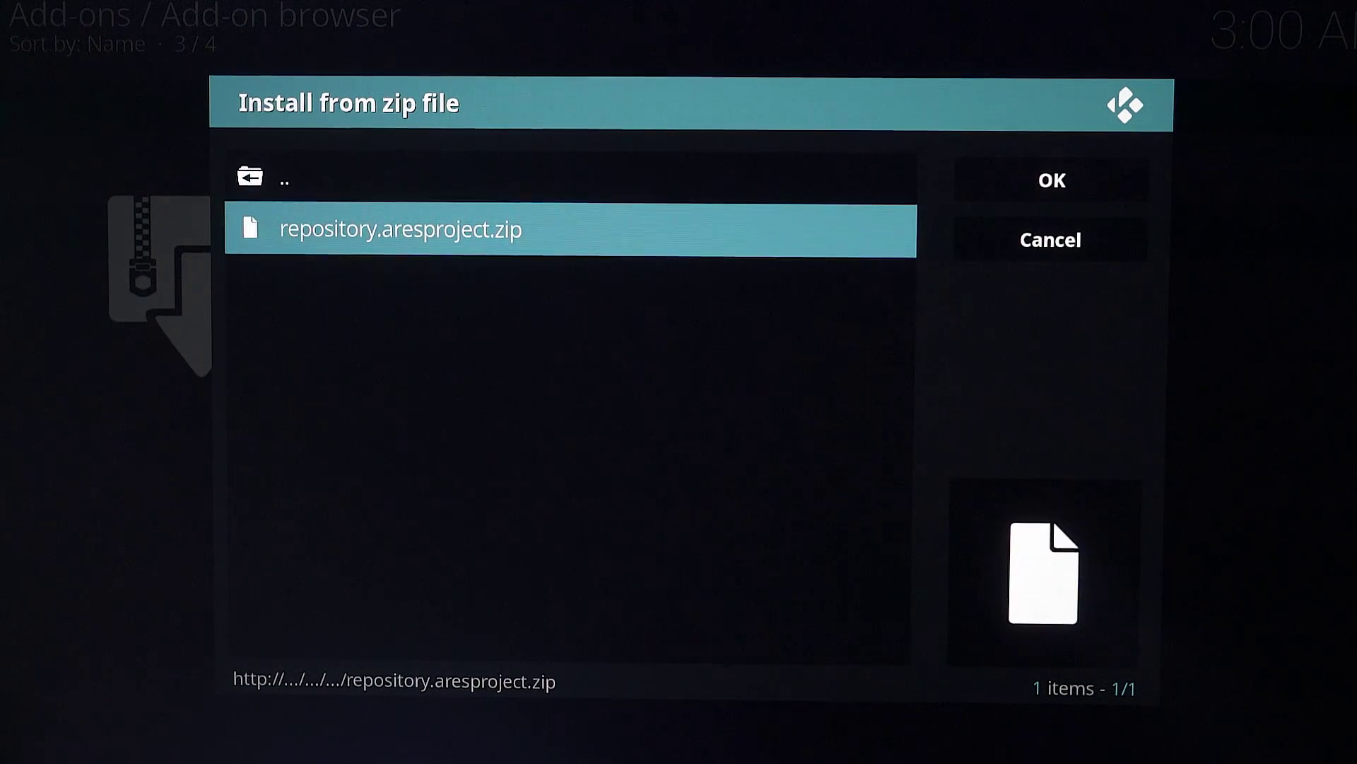
{"action": "key", "text": "Return"}
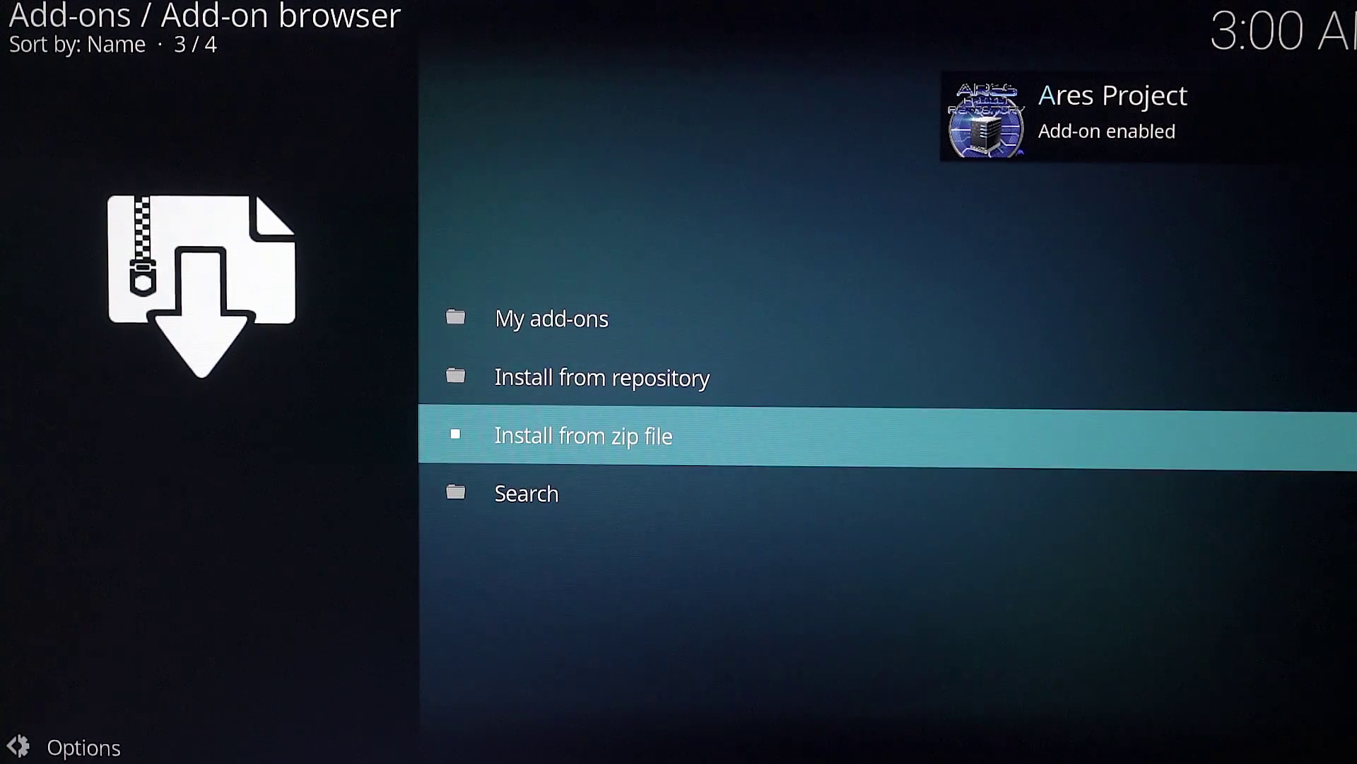
- Open the Ares Project repository among the repositories available for installing add-ons
{"action": "key", "text": "Up"}
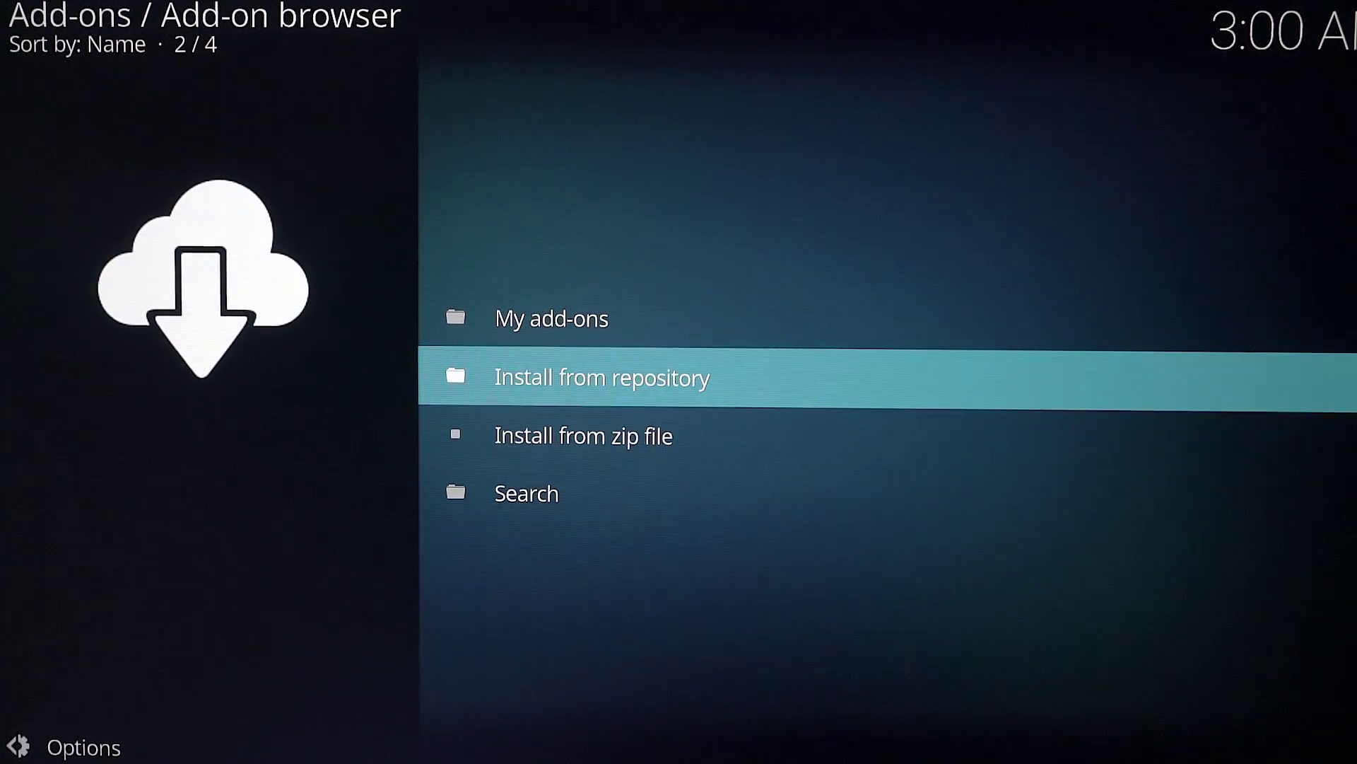
{"action": "key", "text": "Return"}
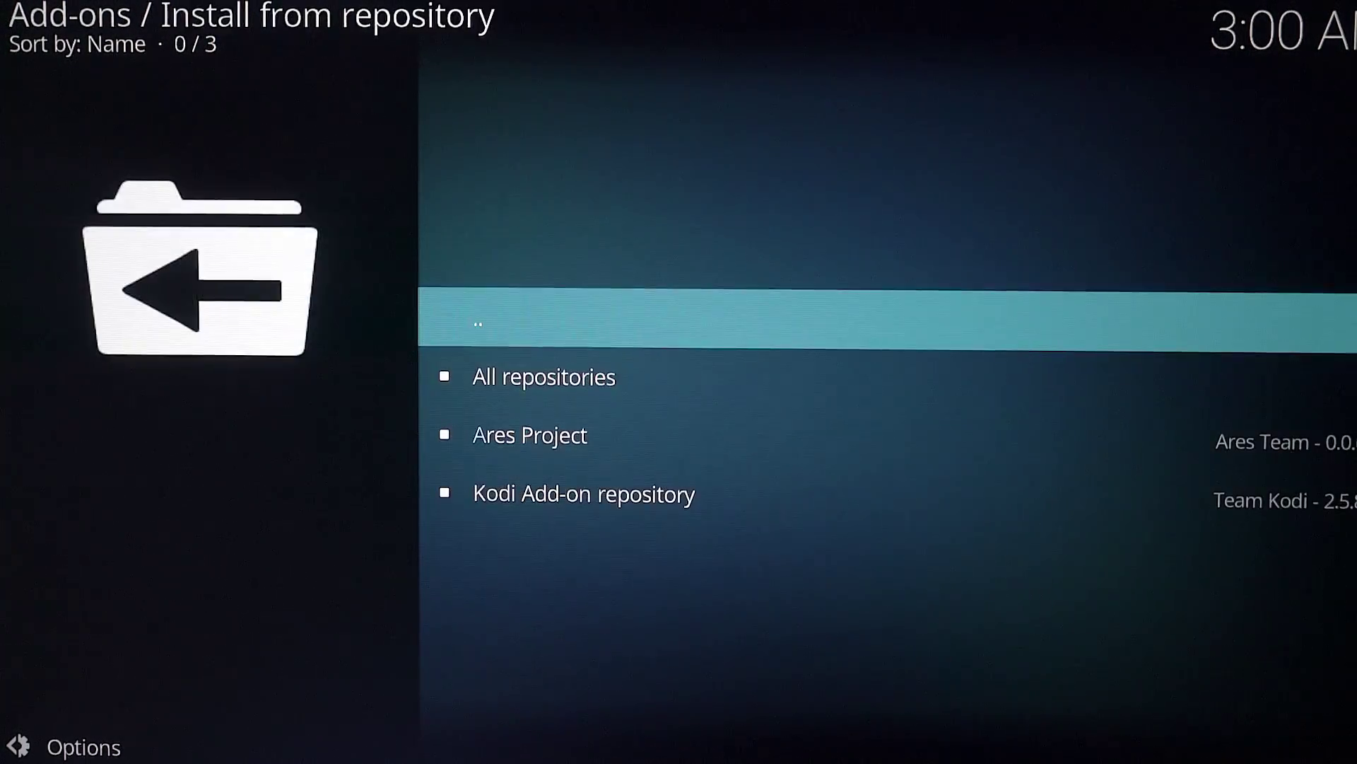
{"action": "key", "text": "Down"}
{"action": "key", "text": "Down"}
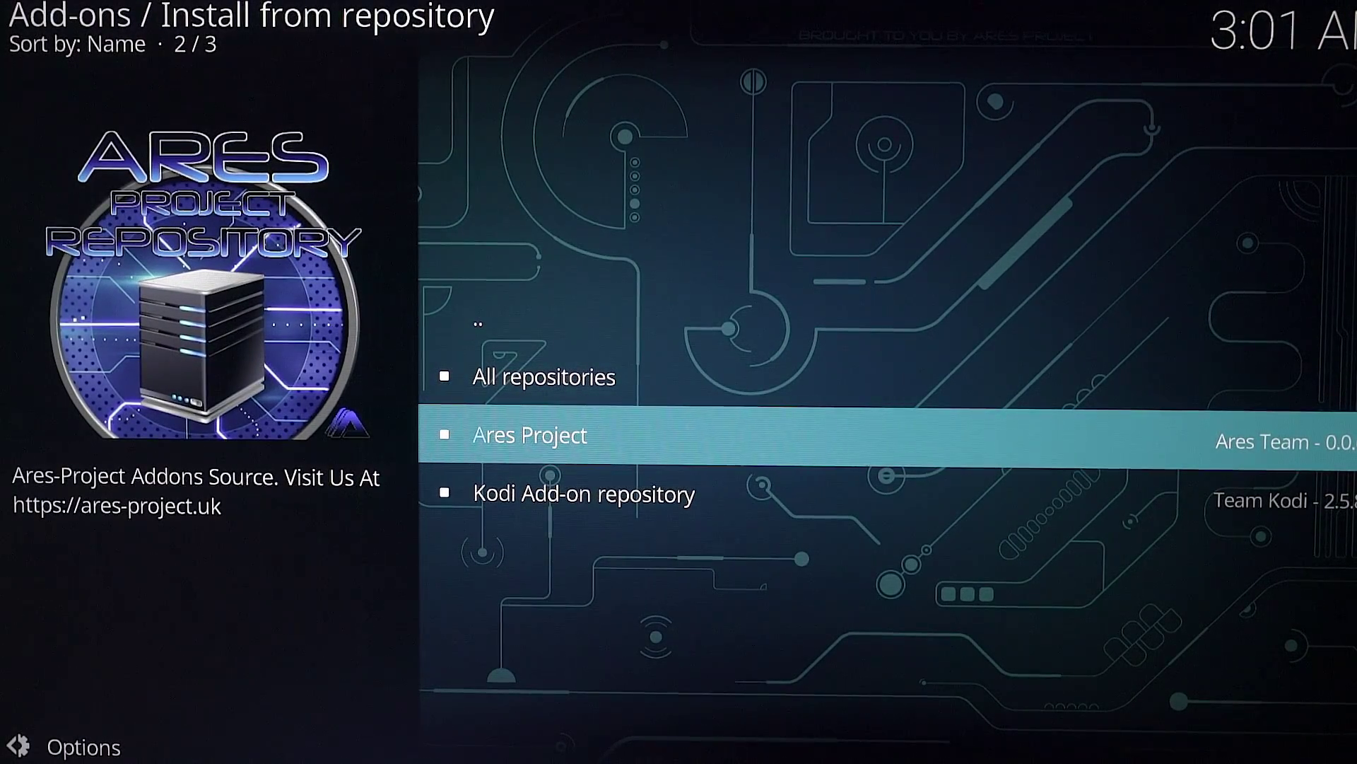
{"action": "key", "text": "Return"}
- Install Ares Wizard from the repository's Program add-ons
{"action": "key", "text": "Down"}
{"action": "key", "text": "Down"}
{"action": "key", "text": "Down"}
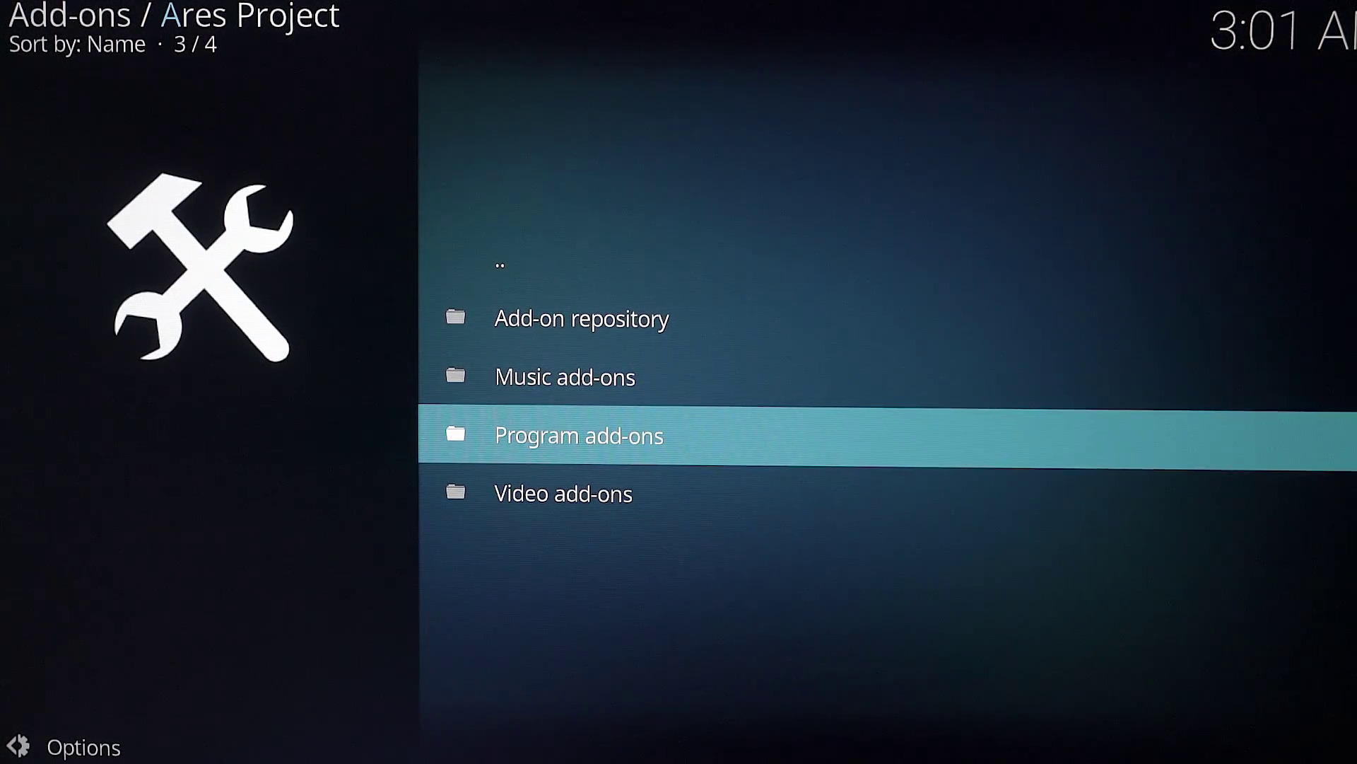
{"action": "key", "text": "Return"}
{"action": "key", "text": "Down"}
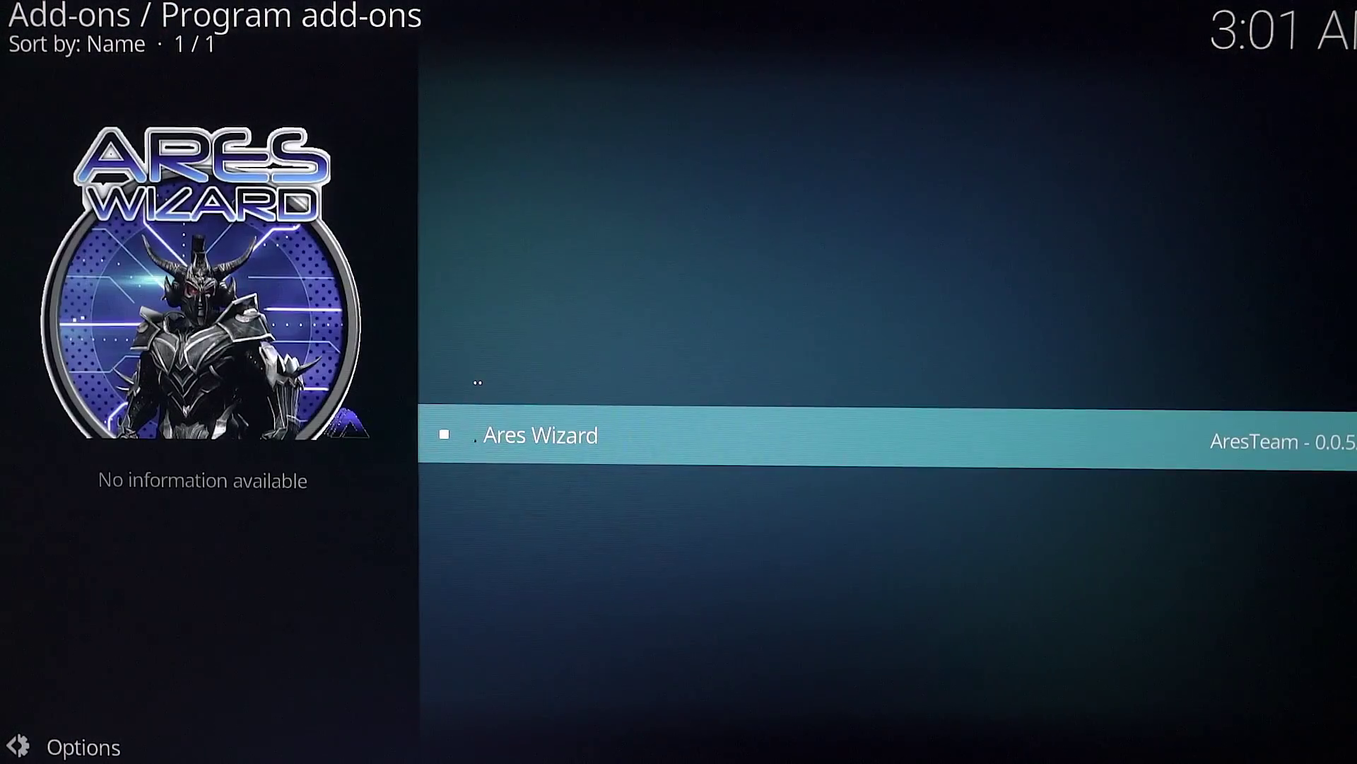
{"action": "key", "text": "Return"}
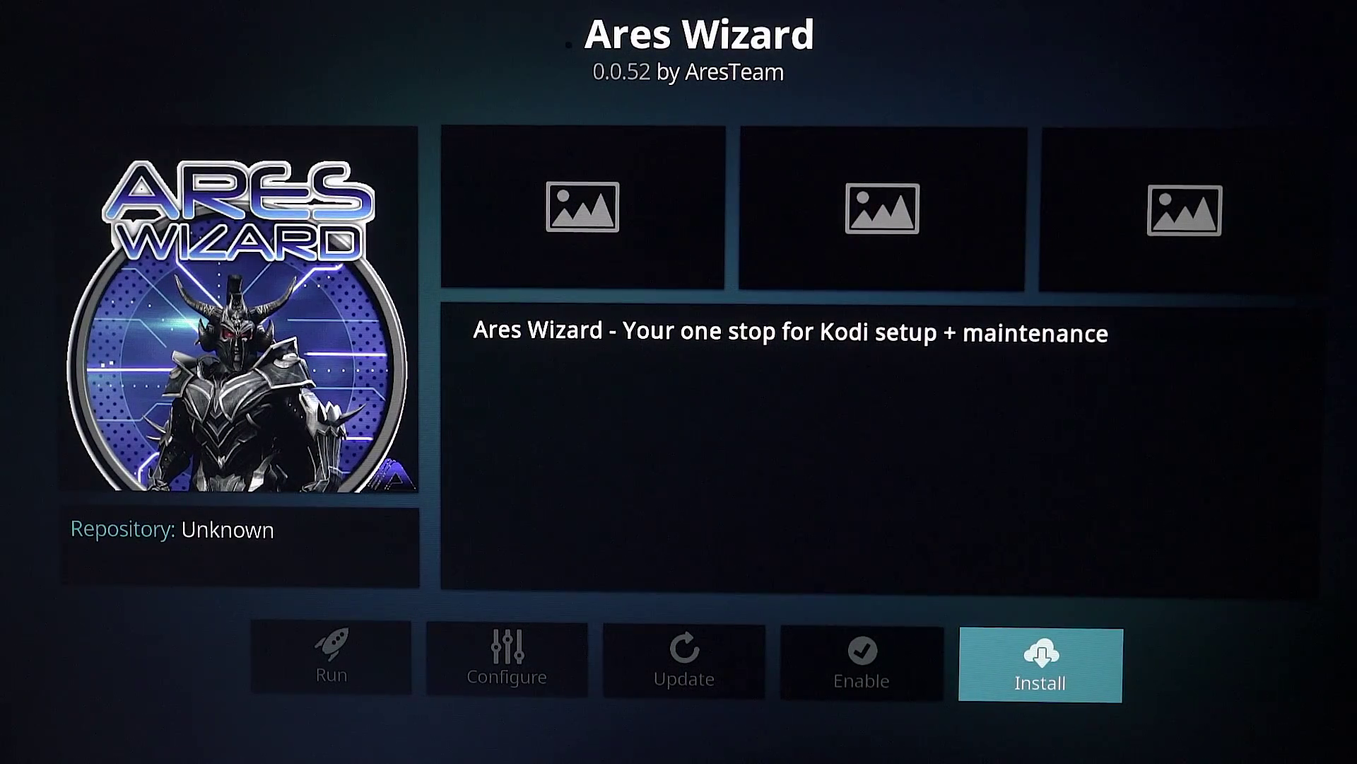
{"action": "key", "text": "Return"}
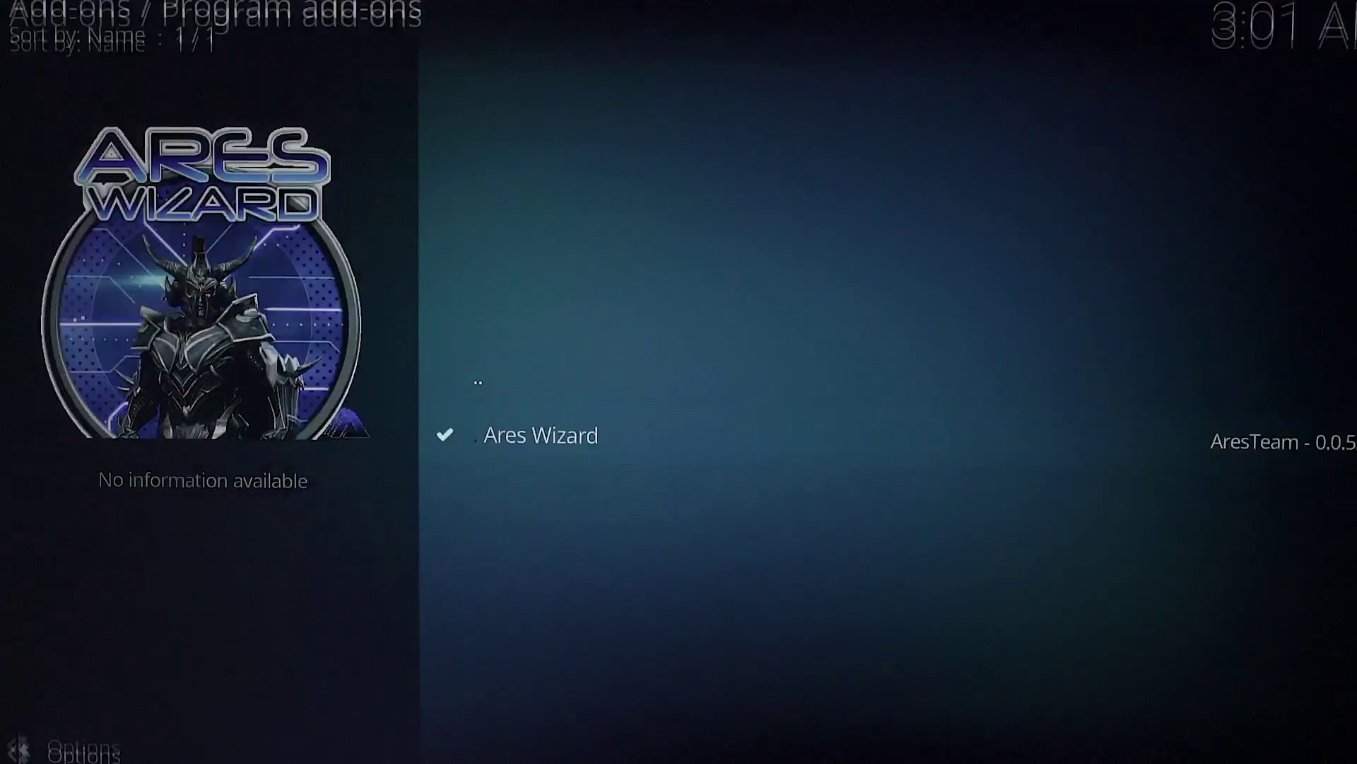
- Open the information page of the installed Ares Wizard add-on and highlight its Open option
{"action": "key", "text": "Return"}
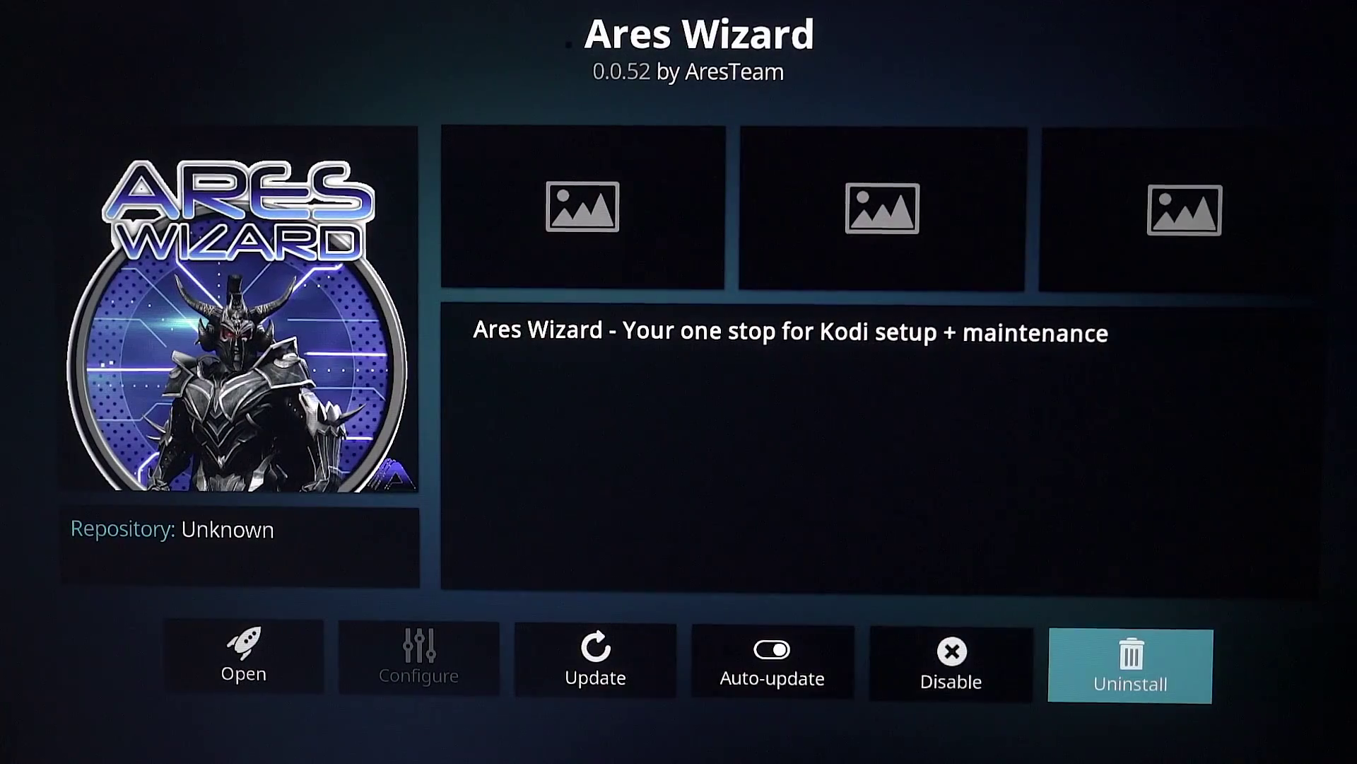
{"action": "key", "text": "Left"}
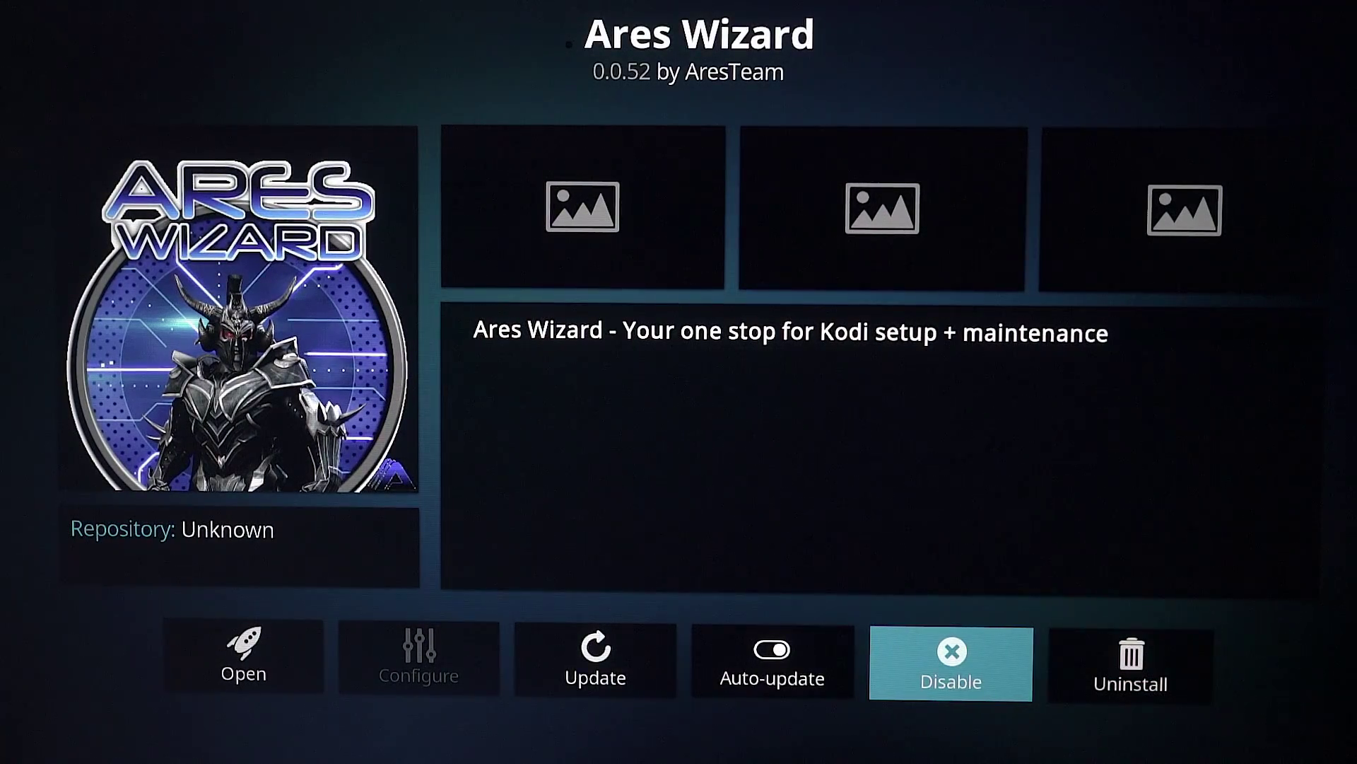
{"action": "key", "text": "Left"}
{"action": "key", "text": "Left"}
{"action": "key", "text": "Left"}
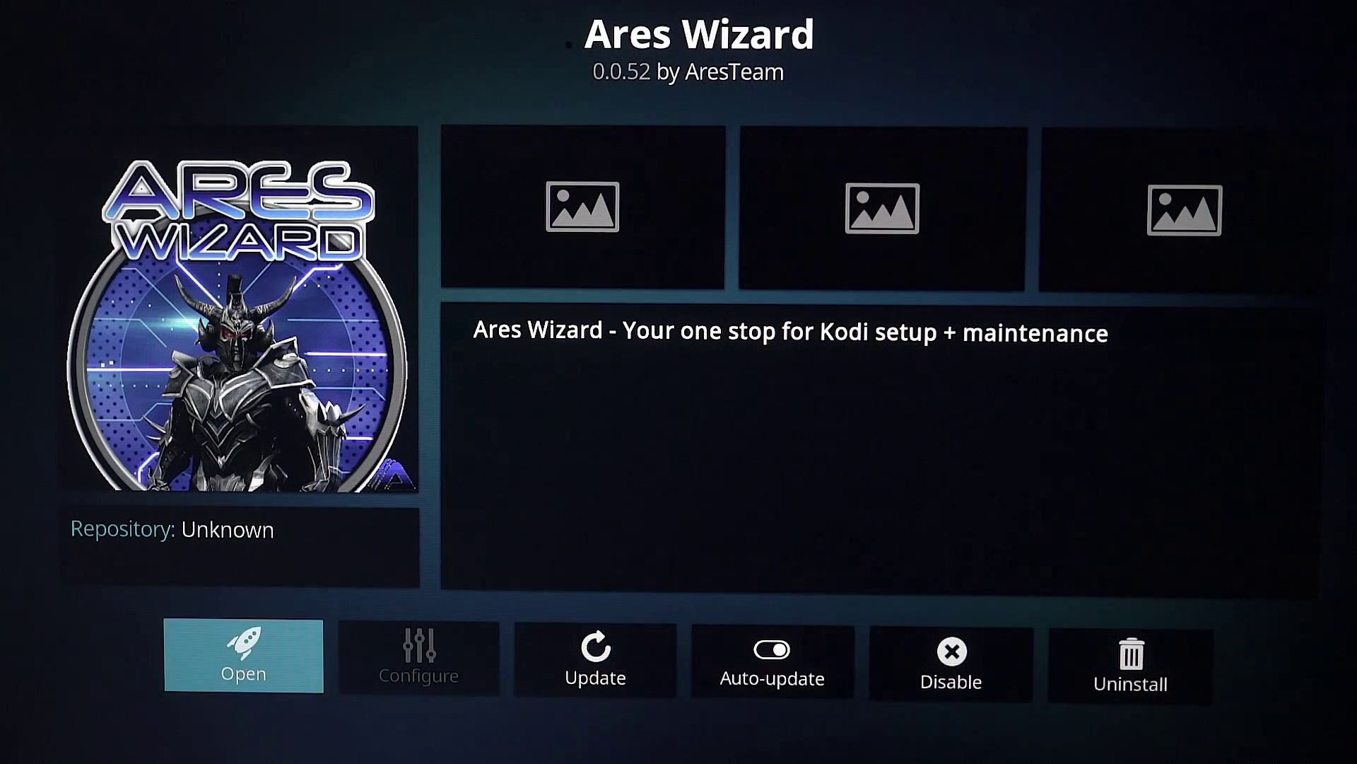
{"action": "key", "text": "Right"}
{"action": "key", "text": "Right"}
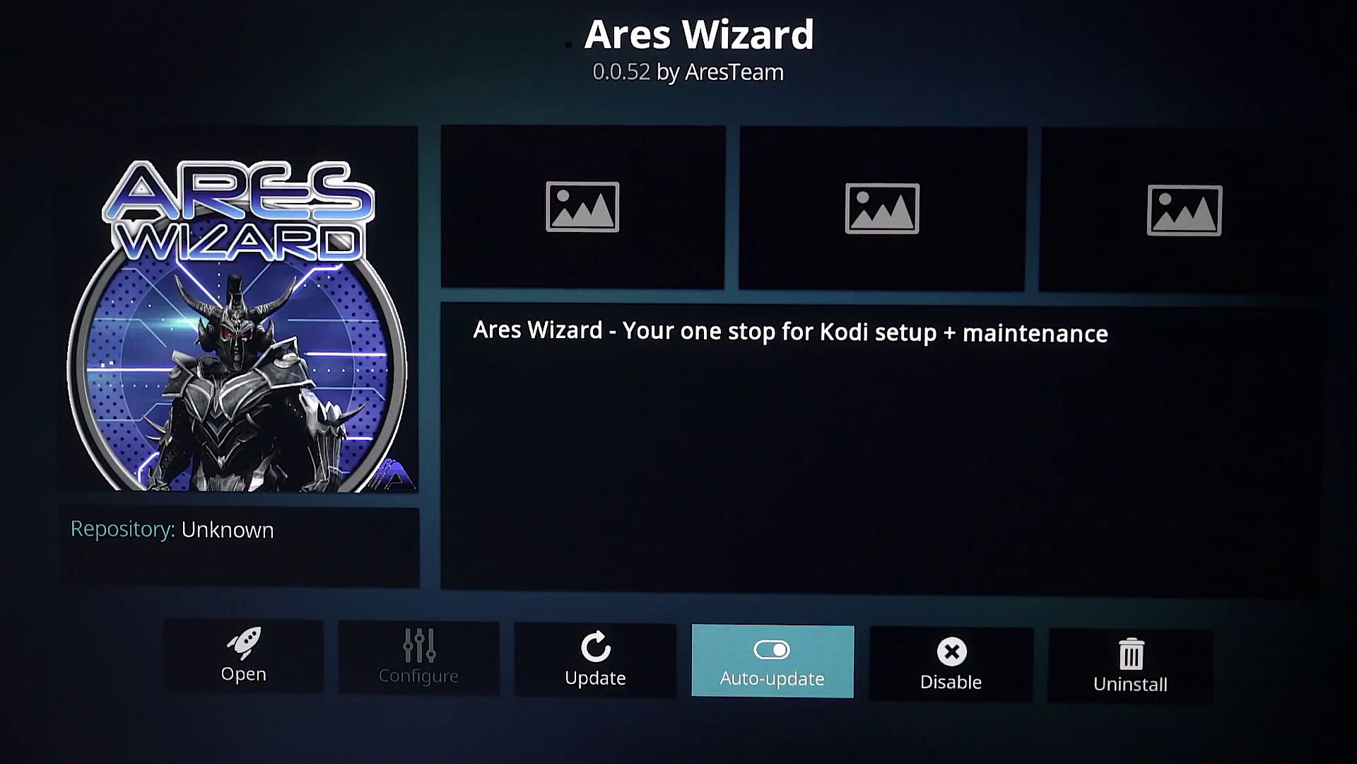
{"action": "key", "text": "Right"}
{"action": "key", "text": "Left"}
{"action": "key", "text": "Left"}
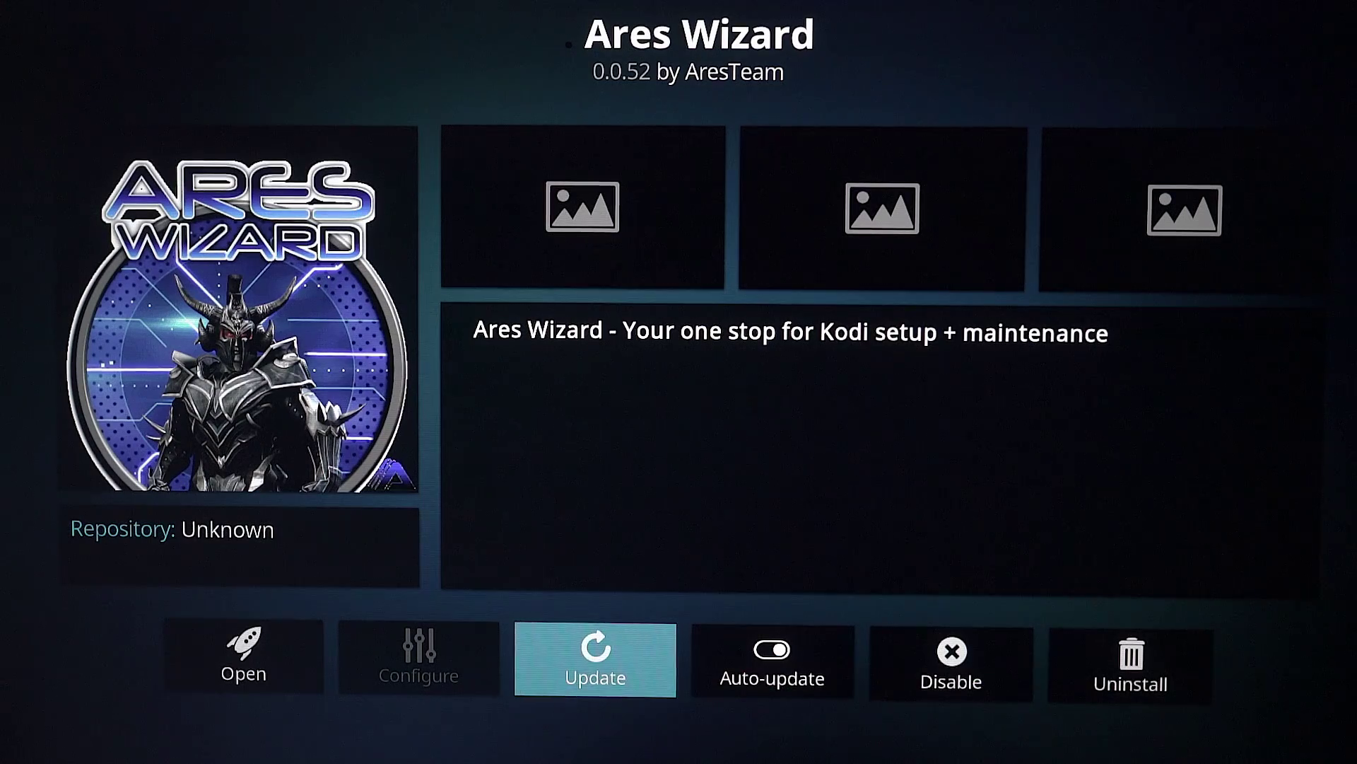
{"action": "key", "text": "Left"}
{"action": "key", "text": "Left"}
{"action": "key", "text": "Left"}
{"action": "key", "text": "Right"}
{"action": "key", "text": "Right"}
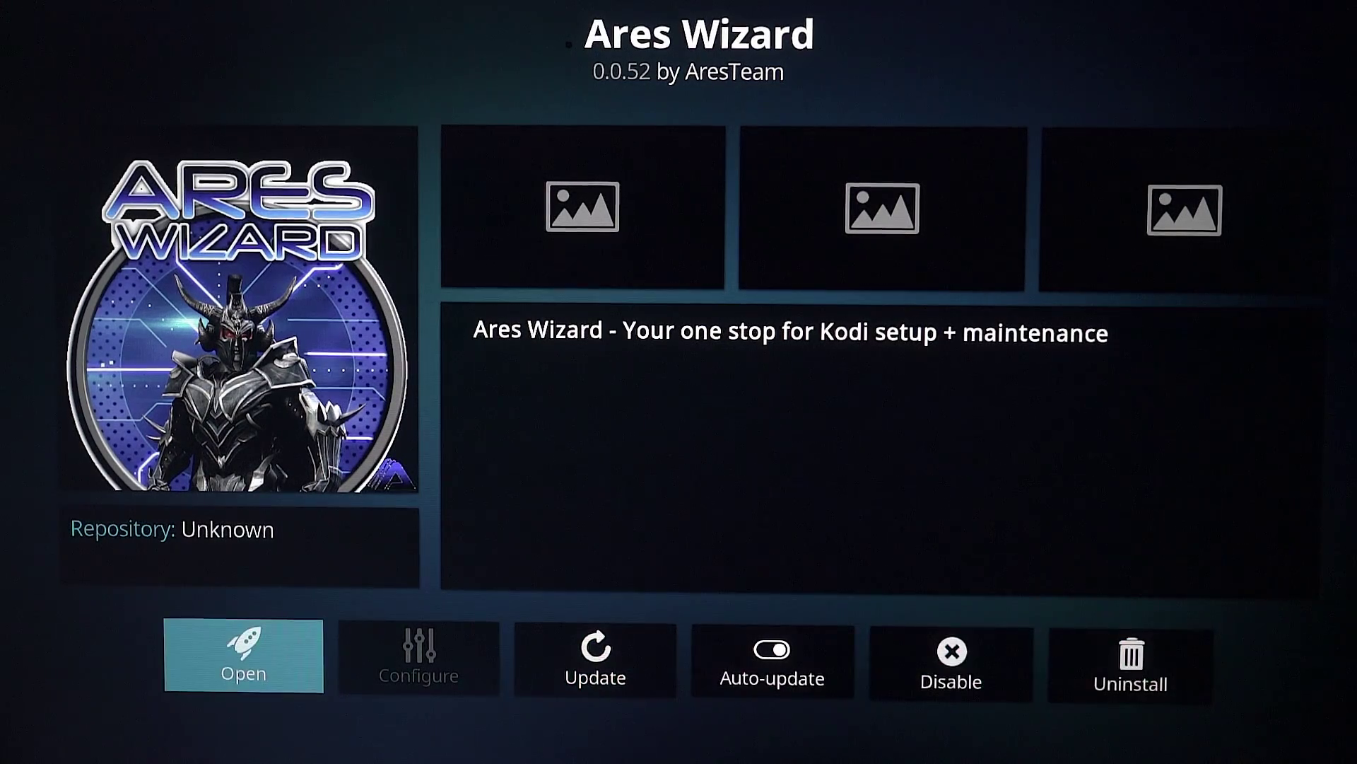
- Launch Ares Wizard and accept the notice about the unstable Kodi version
{"action": "key", "text": "Return"}
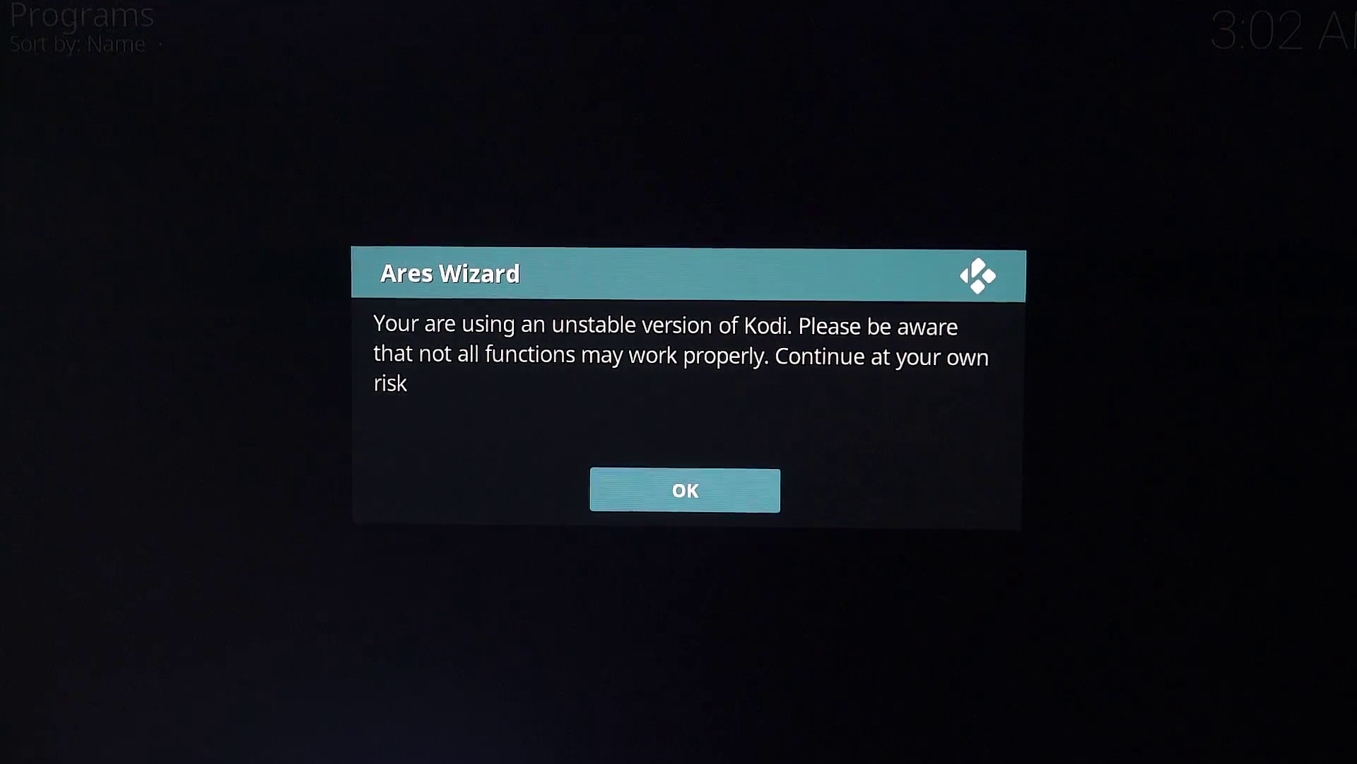
{"action": "key", "text": "Return"}
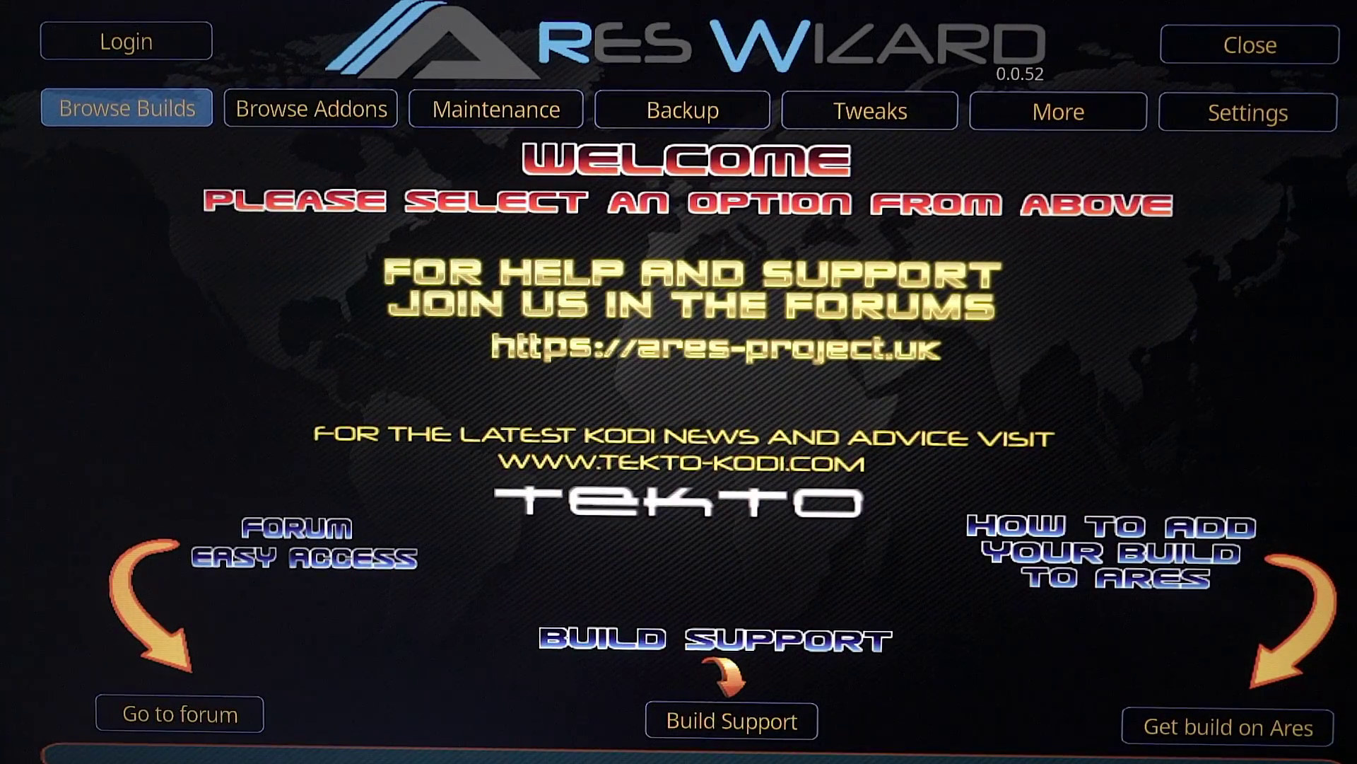
{"action": "key", "text": "Right"}
{"action": "key", "text": "Right"}
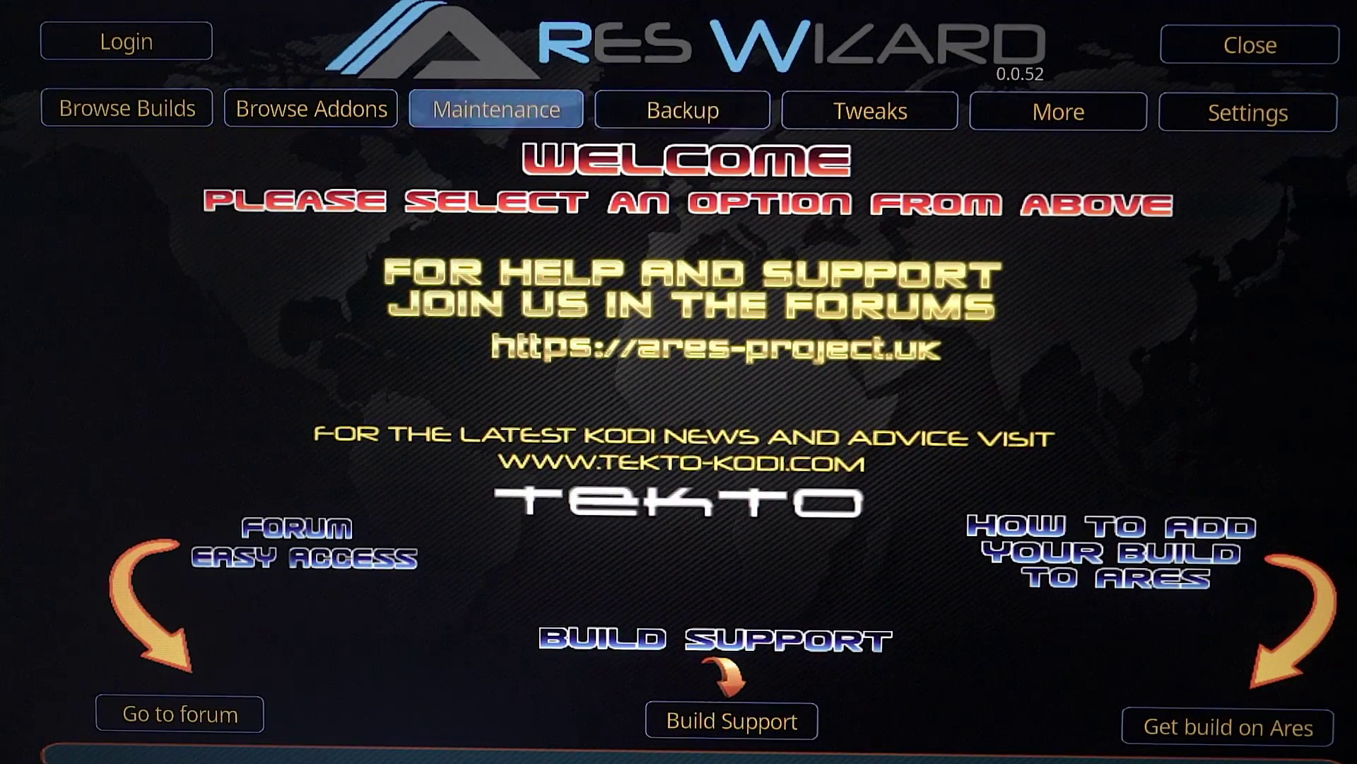
{"action": "key", "text": "Left"}
{"action": "key", "text": "Left"}
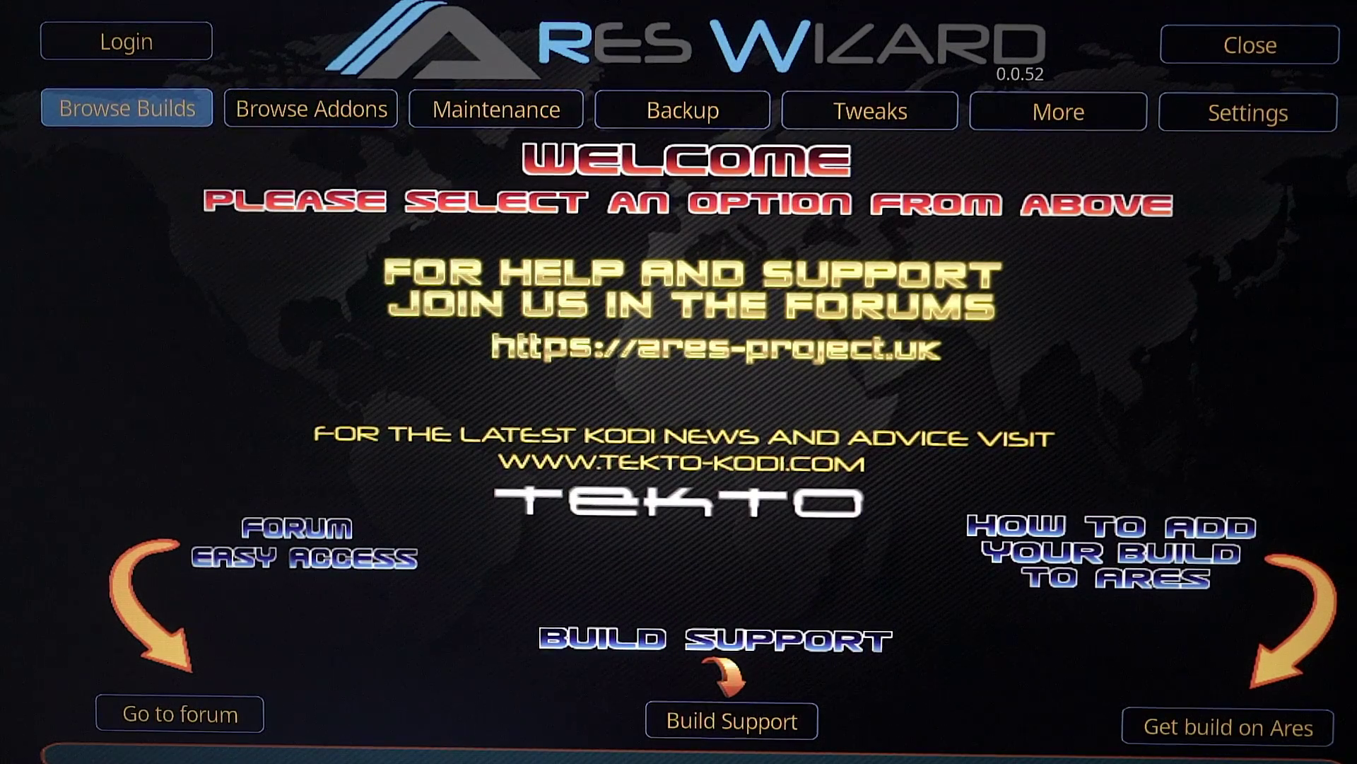
{"action": "key", "text": "Right"}
{"action": "key", "text": "Right"}
{"action": "key", "text": "Left"}
{"action": "key", "text": "Right"}
{"action": "key", "text": "Left"}
{"action": "key", "text": "Left"}
- Open Browse Builds in Ares Wizard and look through the first builds in the All Builds list
{"action": "key", "text": "Return"}
{"action": "key", "text": "Down"}
{"action": "key", "text": "Down"}
{"action": "key", "text": "Down"}
{"action": "key", "text": "Down"}
{"action": "key", "text": "Down"}
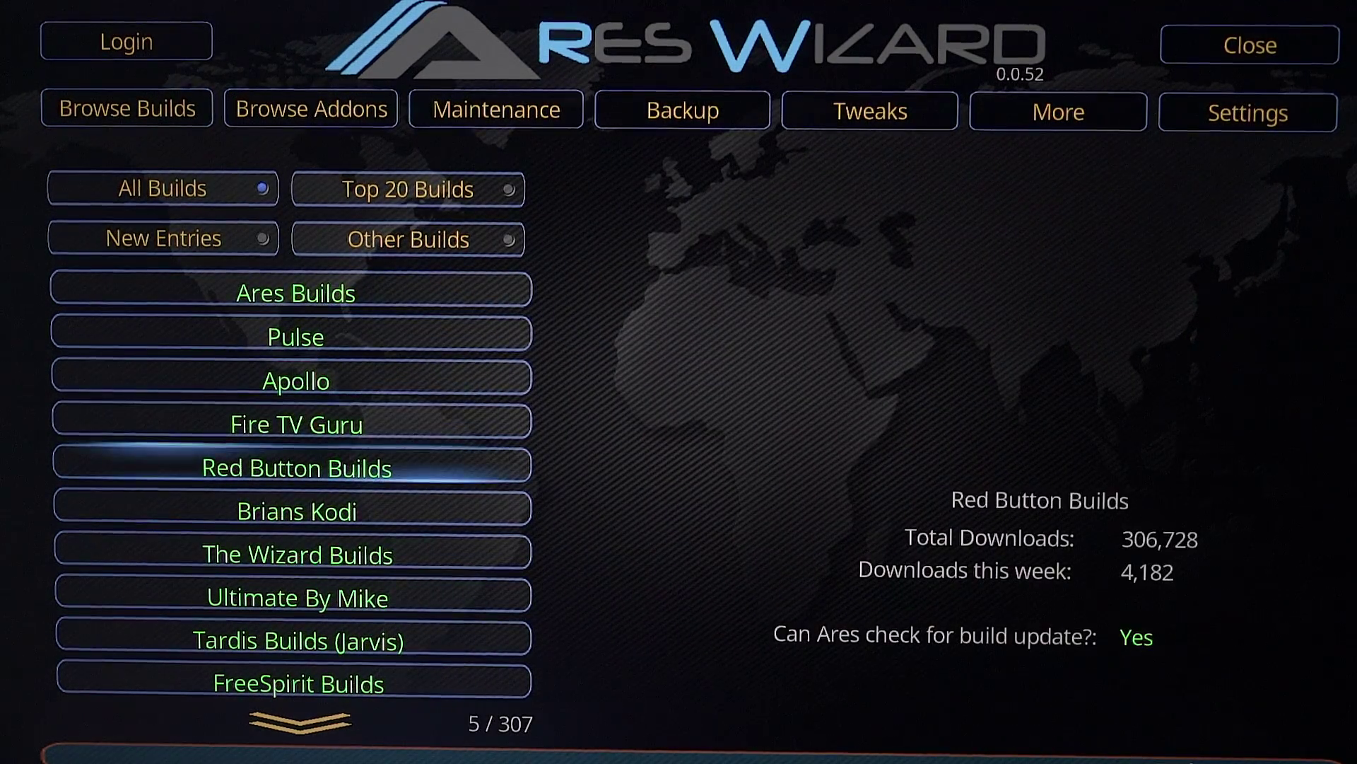
{"action": "key", "text": "Up"}
{"action": "key", "text": "Up"}
{"action": "key", "text": "Up"}
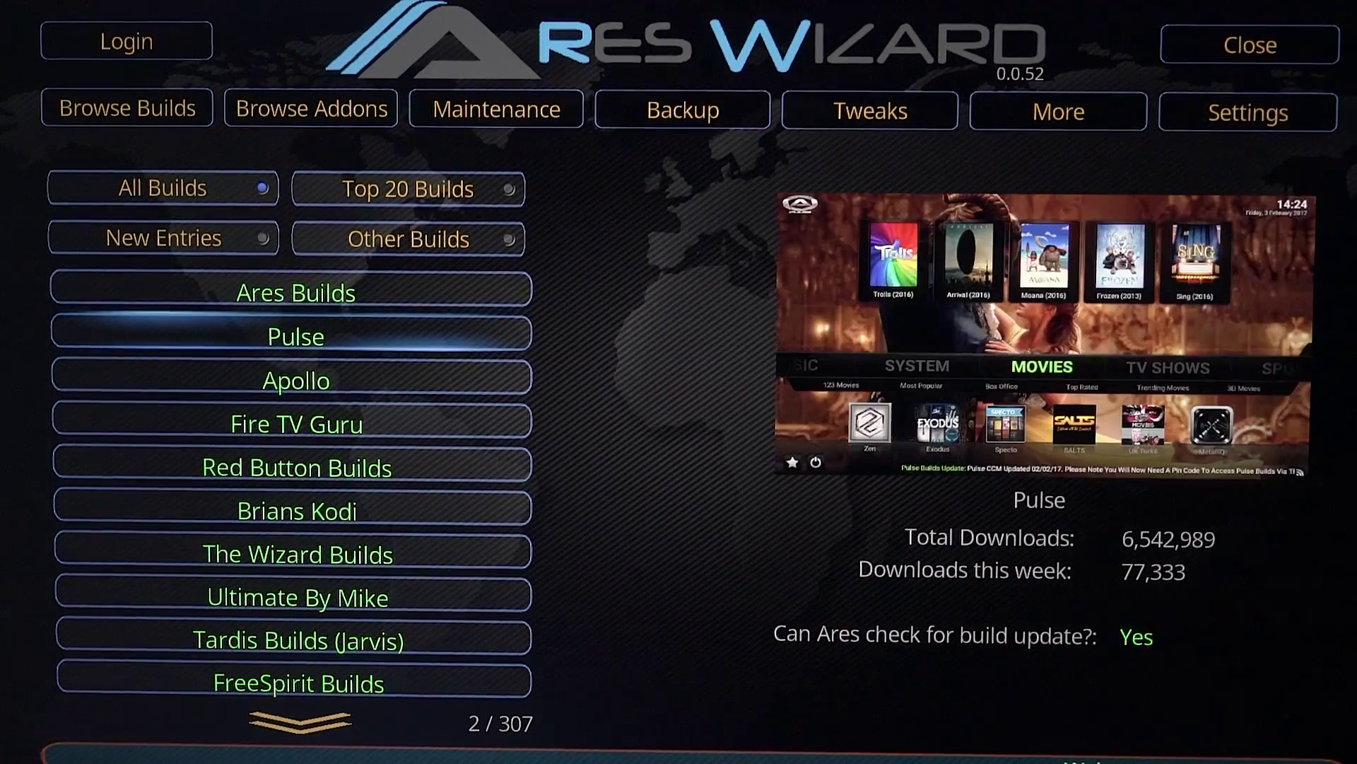
{"action": "key", "text": "Down"}
{"action": "key", "text": "Up"}
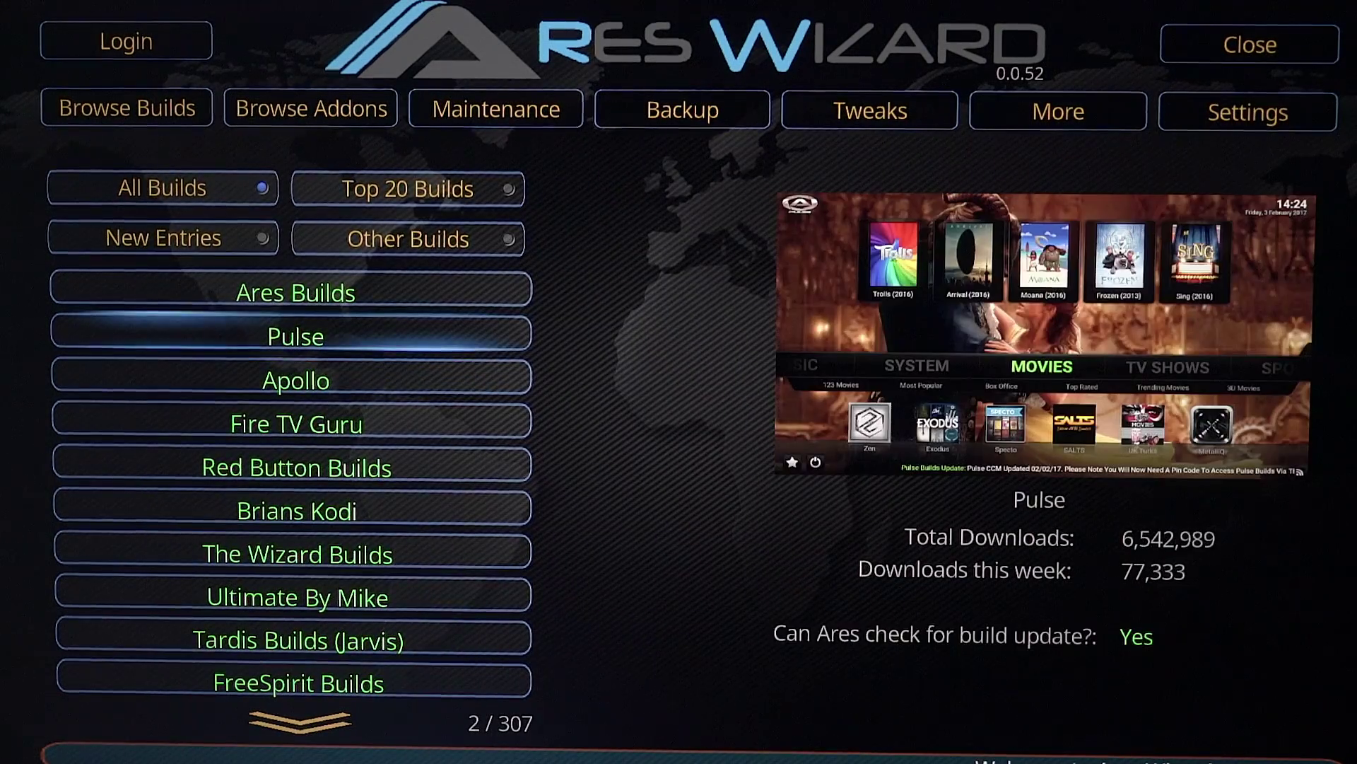
{"action": "key", "text": "Up"}
{"action": "key", "text": "Up"}
{"action": "key", "text": "Up"}
{"action": "key", "text": "Up"}
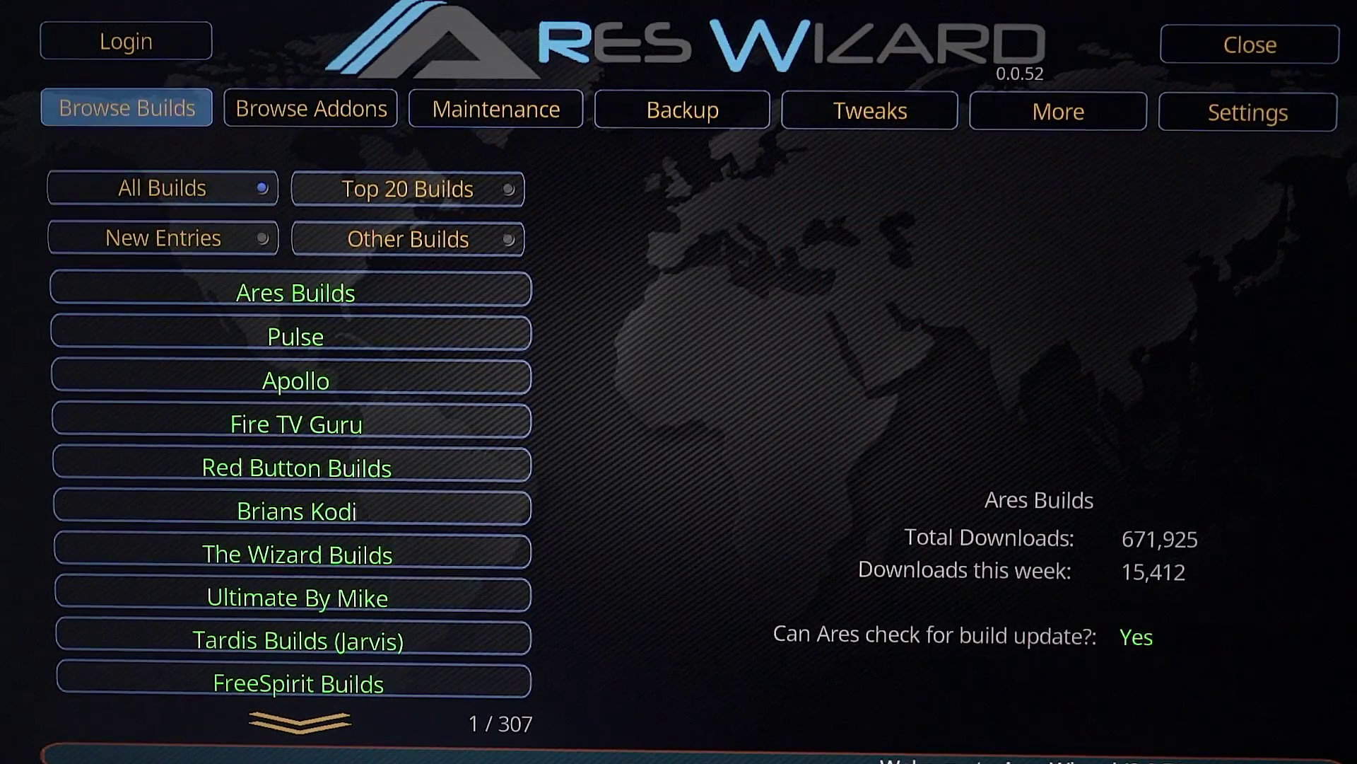
- Switch to the More section of Ares Wizard and look through its utilities, including Erase all Data/Fresh Start
{"action": "key", "text": "Right"}
{"action": "key", "text": "Right"}
{"action": "key", "text": "Right"}
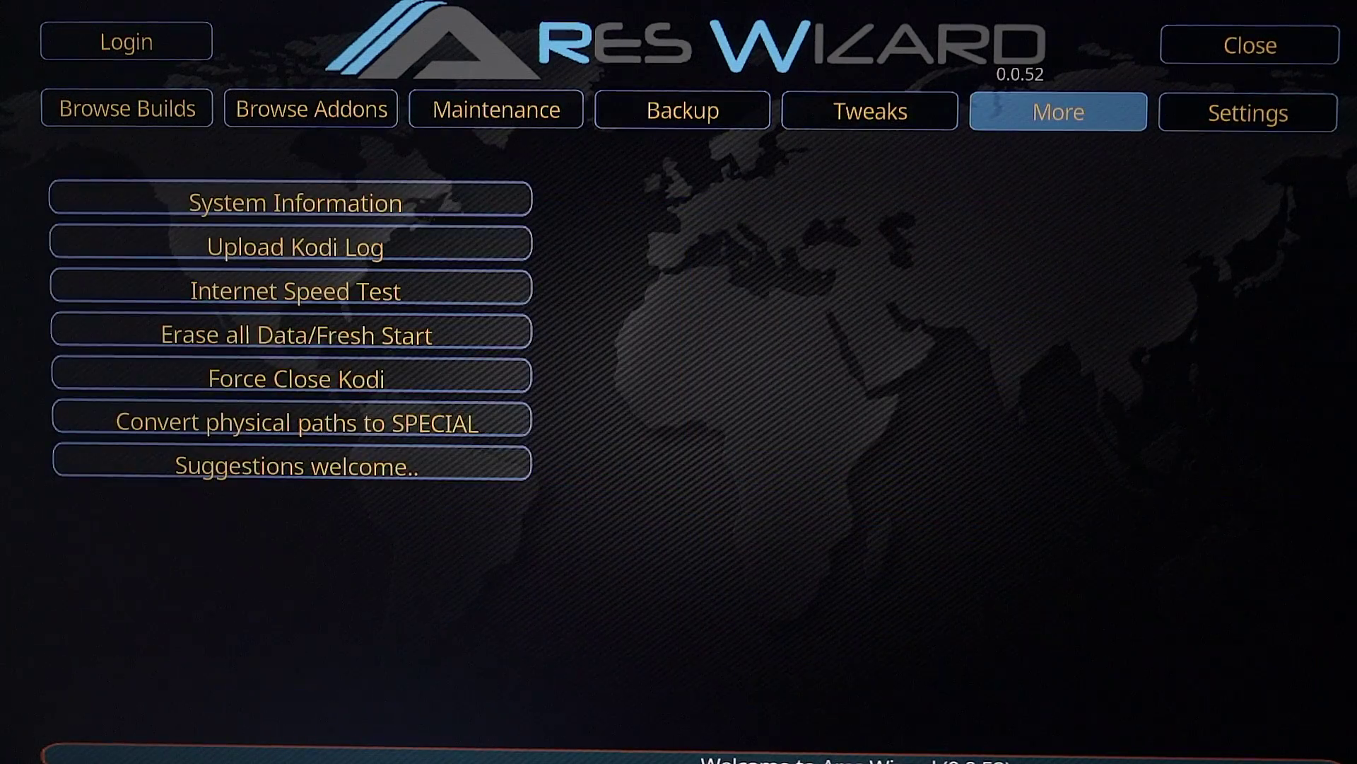
{"action": "key", "text": "Down"}
{"action": "key", "text": "Down"}
{"action": "key", "text": "Down"}
{"action": "key", "text": "Down"}
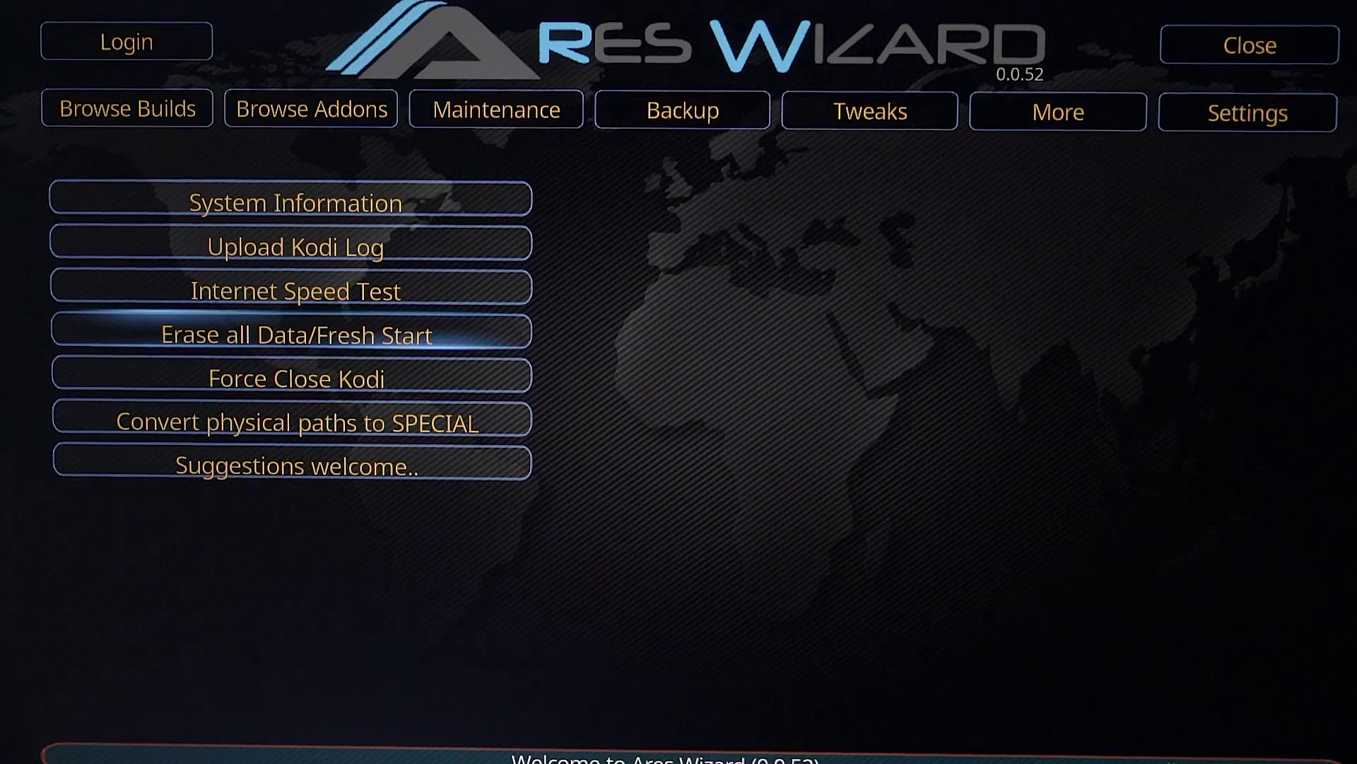
{"action": "key", "text": "Up"}
{"action": "key", "text": "Up"}
{"action": "key", "text": "Up"}
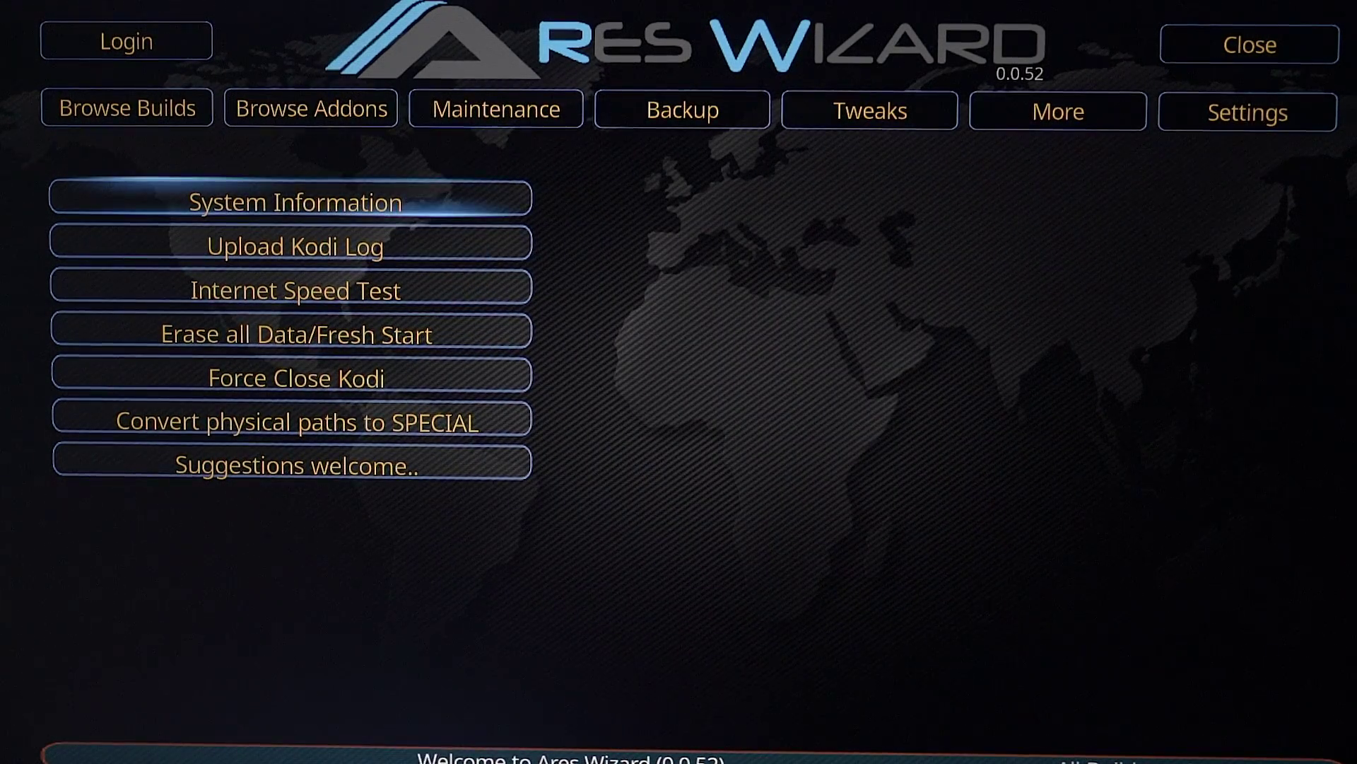
{"action": "key", "text": "Up"}
- Look over the remaining Ares Wizard sections, including Browse Addons, and return to Browse Builds
{"action": "key", "text": "Left"}
{"action": "key", "text": "Left"}
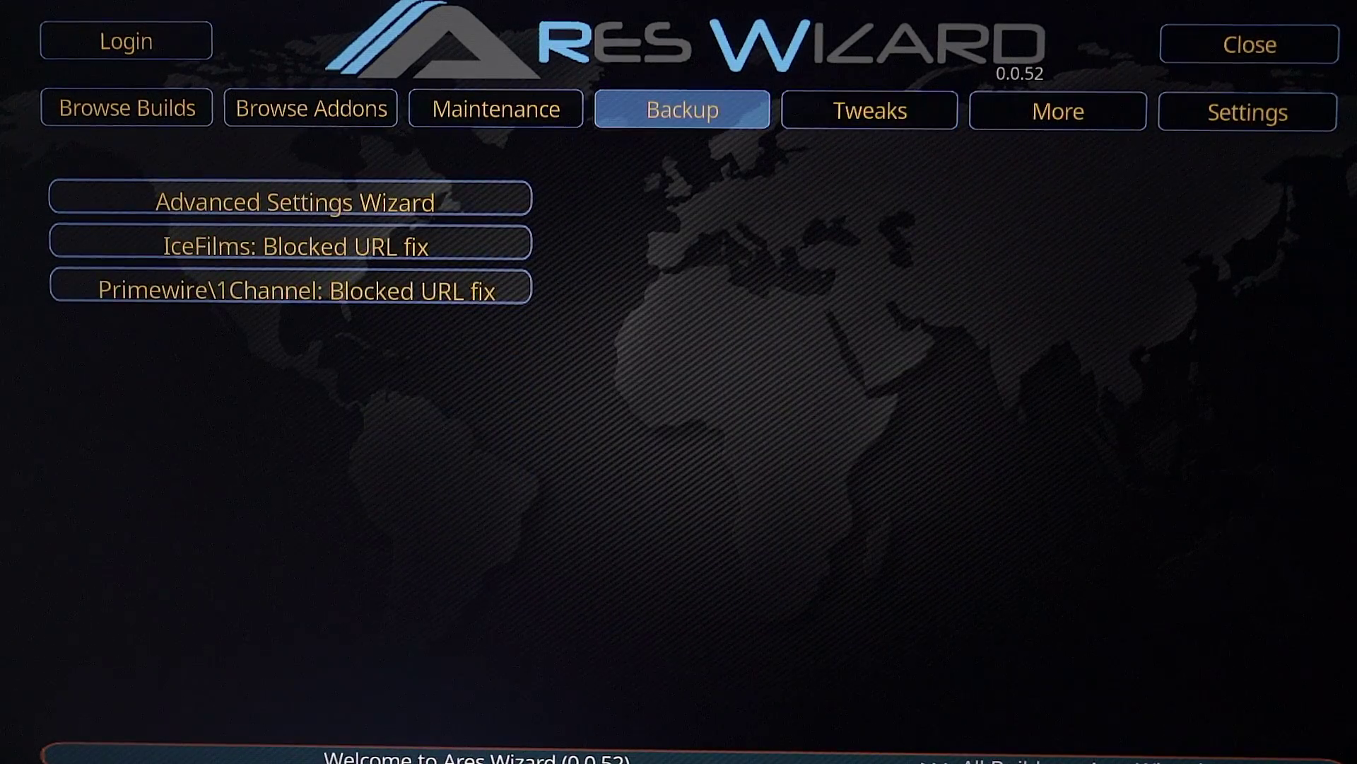
{"action": "key", "text": "Left"}
{"action": "key", "text": "Left"}
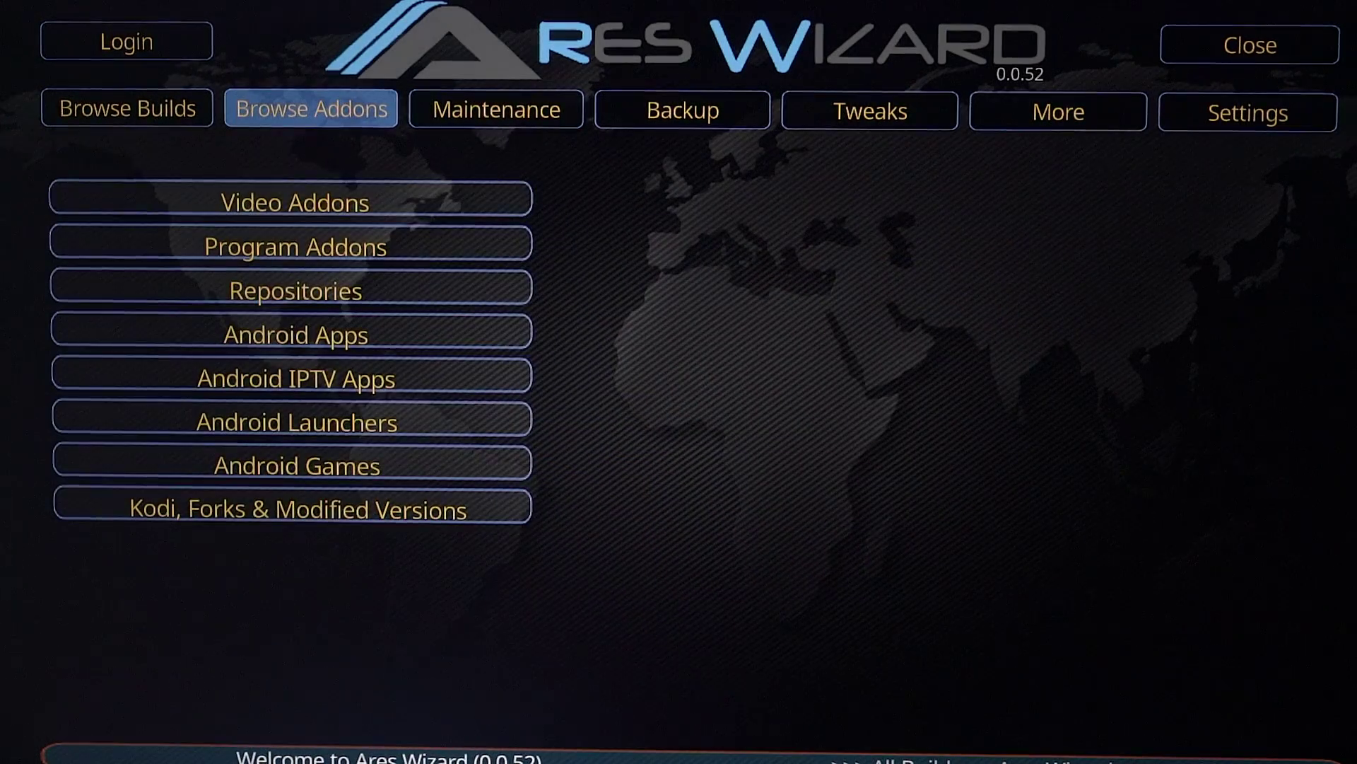
{"action": "key", "text": "Left"}
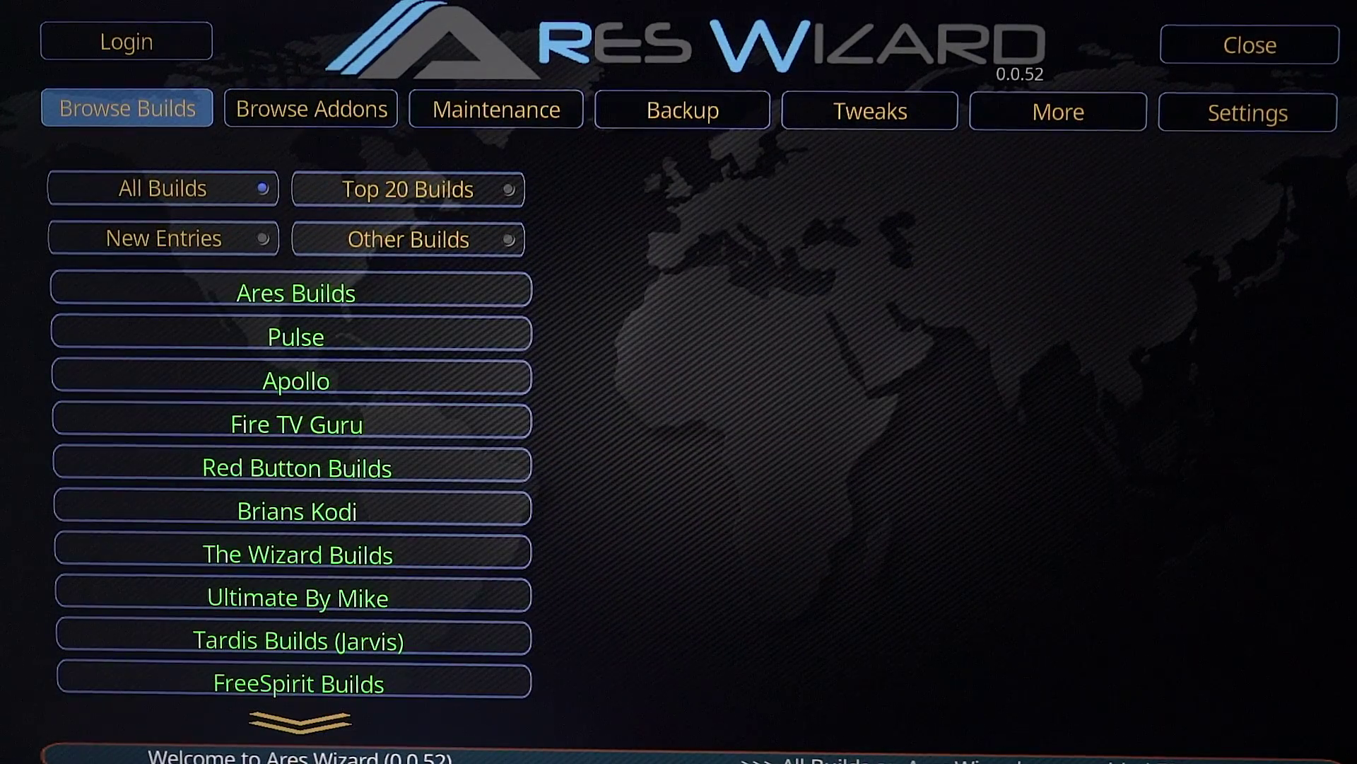